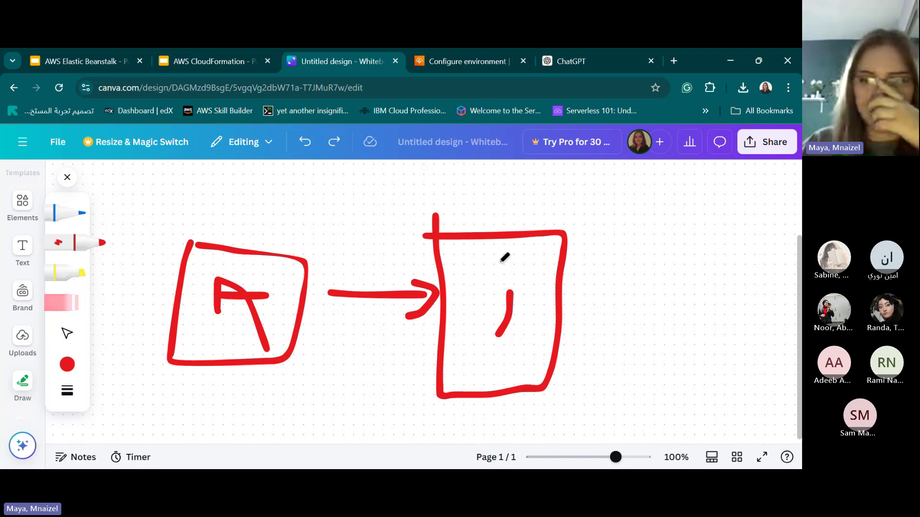
Write B in the right box in red, then strike through the B box in blue.
mouse_move(508, 297)
left_mouse_down()
mouse_move(513, 338)
mouse_move(491, 326)
left_mouse_up()
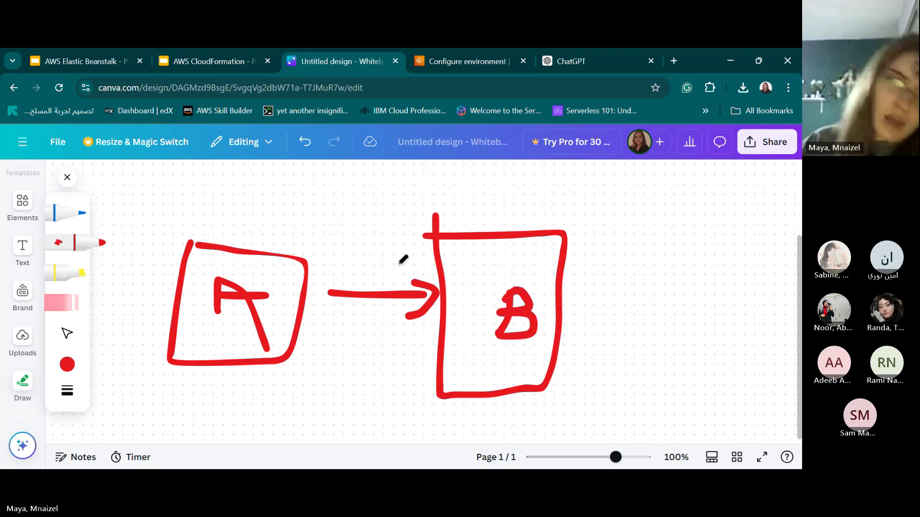
left_click(65, 214)
left_click_drag(524, 225, 510, 362)
mouse_move(479, 256)
left_mouse_down()
mouse_move(560, 317)
mouse_move(575, 344)
left_mouse_up()
Scribble blue over the arrow and cross out box A, then return to the red marker.
mouse_move(339, 255)
left_mouse_down()
mouse_move(453, 252)
mouse_move(394, 279)
mouse_move(427, 245)
mouse_move(388, 268)
left_mouse_up()
mouse_move(258, 249)
left_mouse_down()
mouse_move(202, 349)
mouse_move(191, 392)
left_mouse_up()
left_click_drag(172, 242, 319, 394)
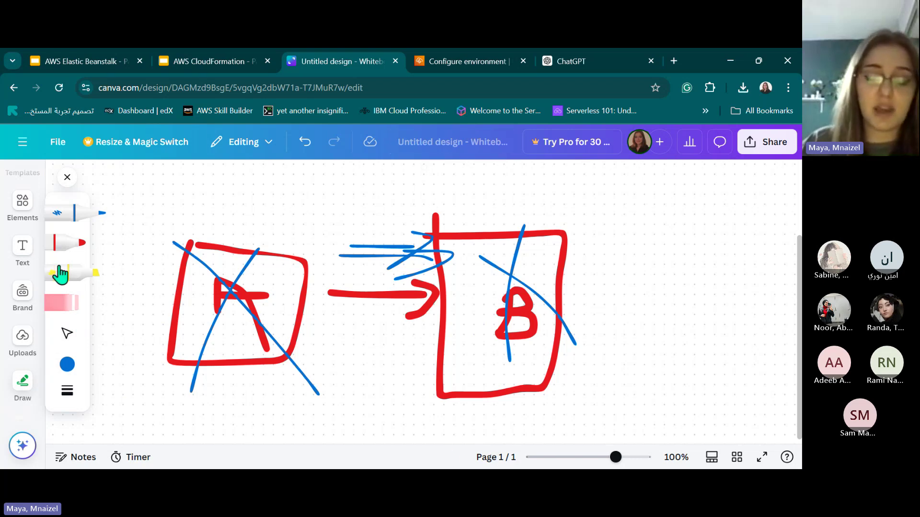
left_click(54, 258)
scroll(152, 233, "down", 4)
Draw the new red diagram's boxes and connectors, labelling the left box A.
mouse_move(152, 269)
left_mouse_down()
mouse_move(145, 360)
mouse_move(210, 267)
mouse_move(246, 366)
mouse_move(134, 368)
left_mouse_up()
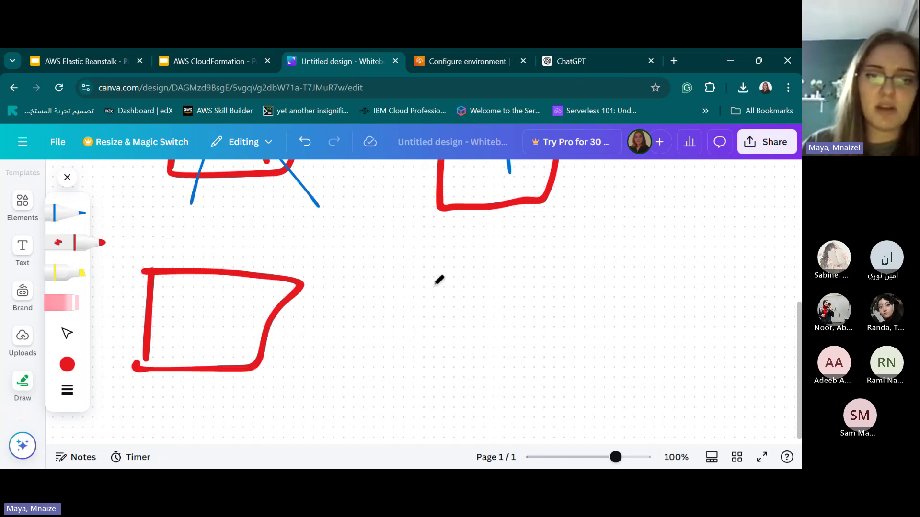
left_click_drag(475, 264, 469, 369)
mouse_move(475, 265)
left_mouse_down()
mouse_move(588, 366)
mouse_move(457, 385)
left_mouse_up()
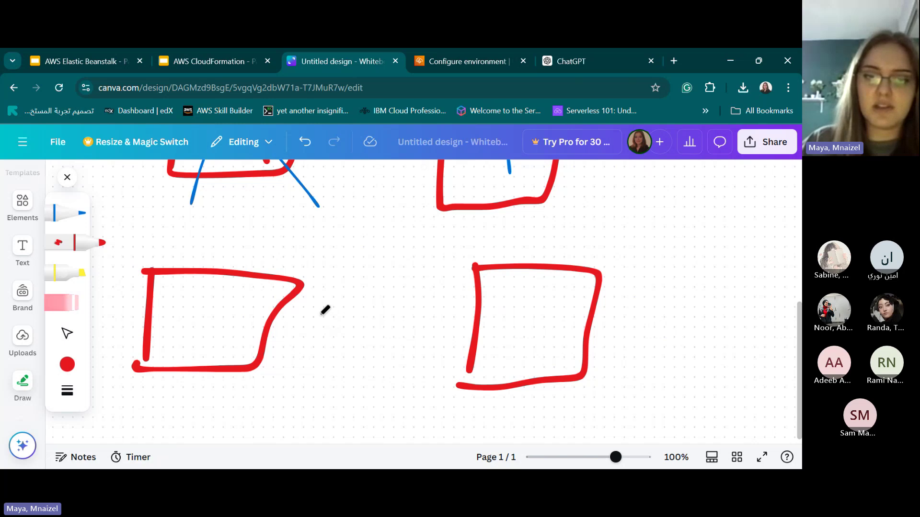
mouse_move(285, 319)
left_mouse_down()
mouse_move(332, 319)
mouse_move(395, 300)
mouse_move(372, 329)
mouse_move(309, 333)
left_mouse_up()
mouse_move(398, 316)
left_mouse_down()
mouse_move(472, 313)
mouse_move(467, 306)
mouse_move(454, 328)
left_mouse_up()
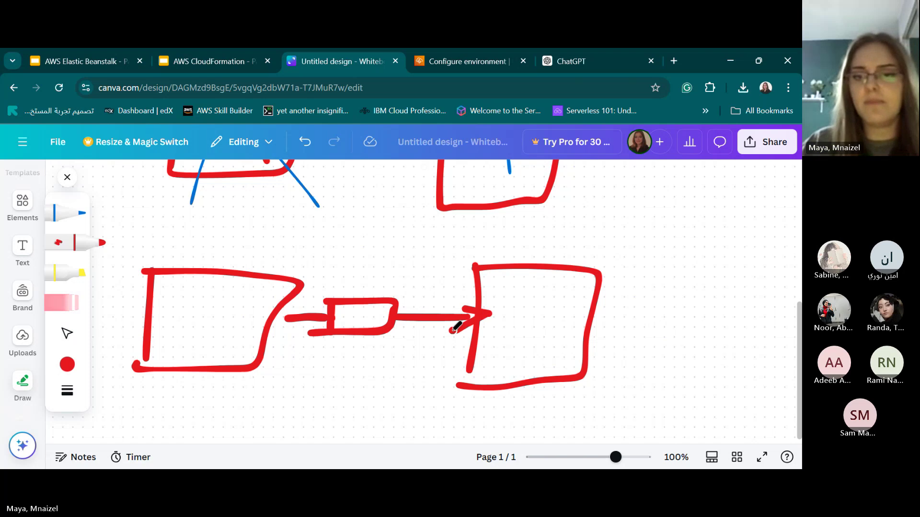
mouse_move(213, 355)
left_mouse_down()
mouse_move(212, 316)
mouse_move(232, 335)
left_mouse_up()
Add the curved arrow into the small middle box, write B, and undo the stray red slash.
mouse_move(259, 252)
left_mouse_down()
mouse_move(344, 261)
mouse_move(357, 283)
mouse_move(335, 301)
left_mouse_up()
mouse_move(400, 283)
left_mouse_down()
mouse_move(438, 282)
mouse_move(437, 306)
left_mouse_up()
mouse_move(526, 294)
left_mouse_down()
mouse_move(529, 309)
mouse_move(554, 318)
mouse_move(513, 360)
left_mouse_up()
left_click_drag(593, 248, 515, 411)
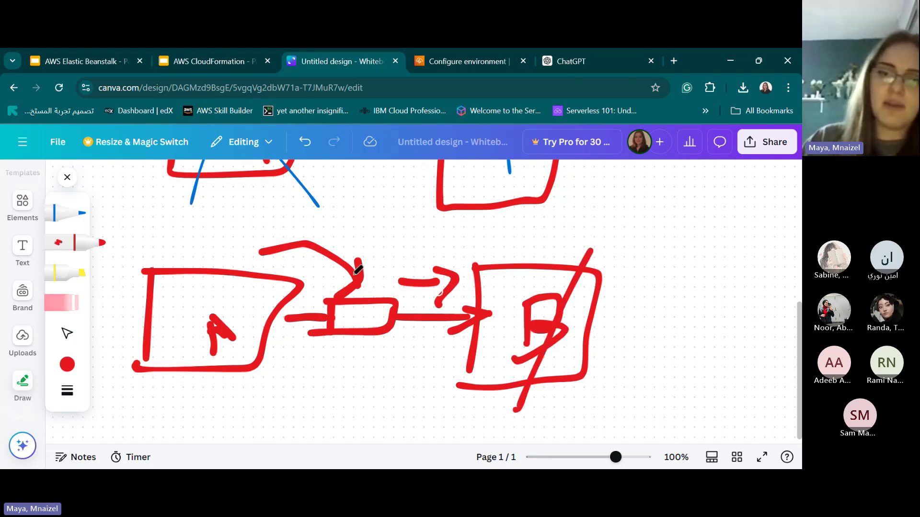
left_click(304, 142)
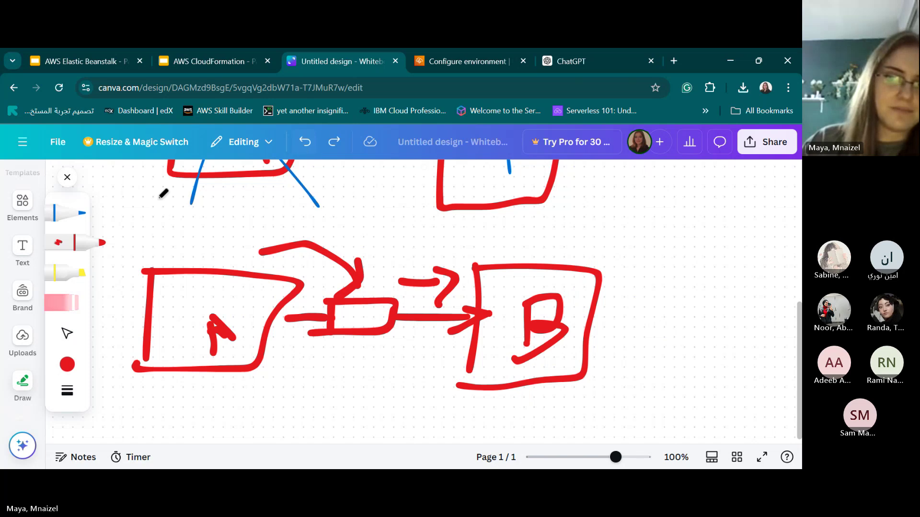
Cross out box B with a blue X and add blue marks over the diagram.
left_click(67, 212)
left_click_drag(564, 274, 530, 367)
left_click_drag(529, 290, 573, 376)
mouse_move(240, 237)
left_mouse_down()
mouse_move(277, 223)
mouse_move(374, 281)
left_mouse_up()
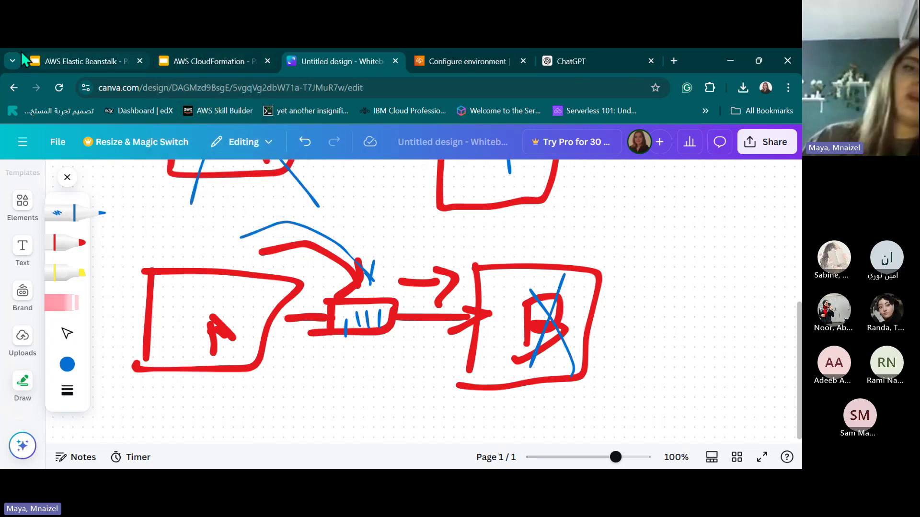
In the Elastic Beanstalk deck, highlight the CI/CD pipelines and Dev/Test environments items.
left_click(53, 58)
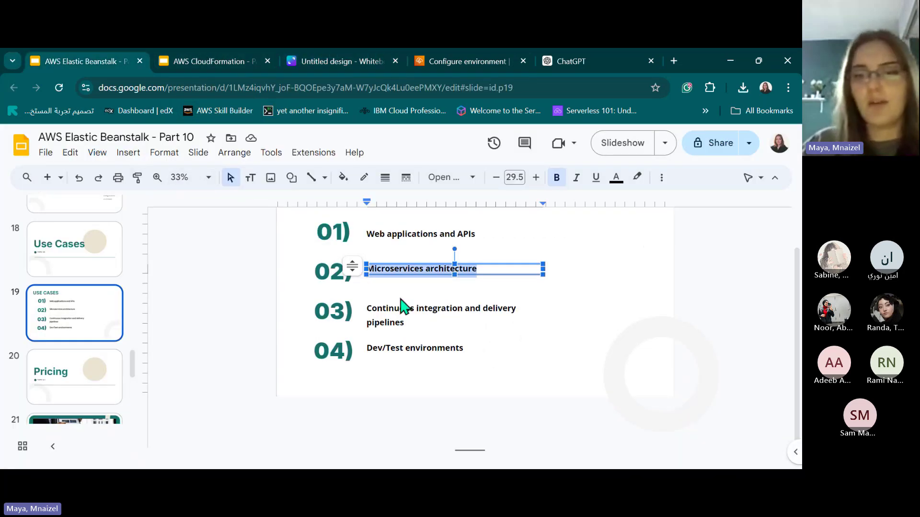
triple_click(390, 312)
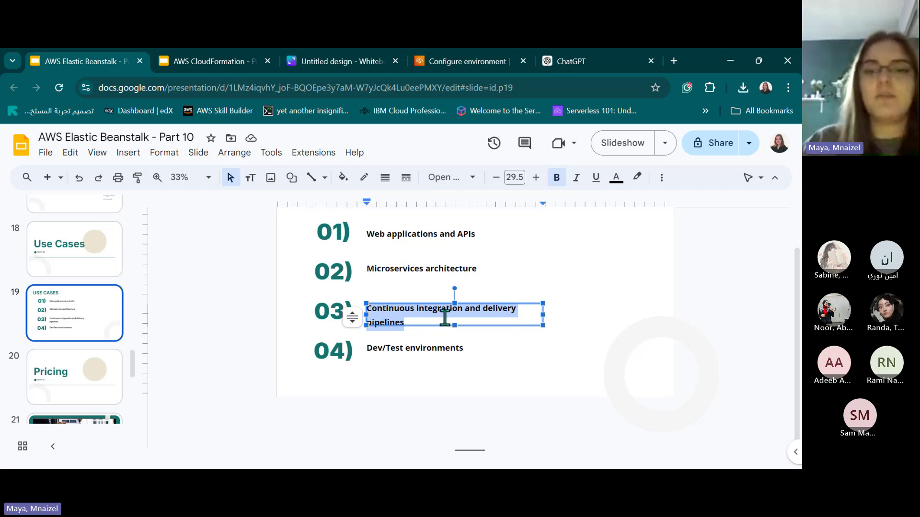
left_click(392, 321)
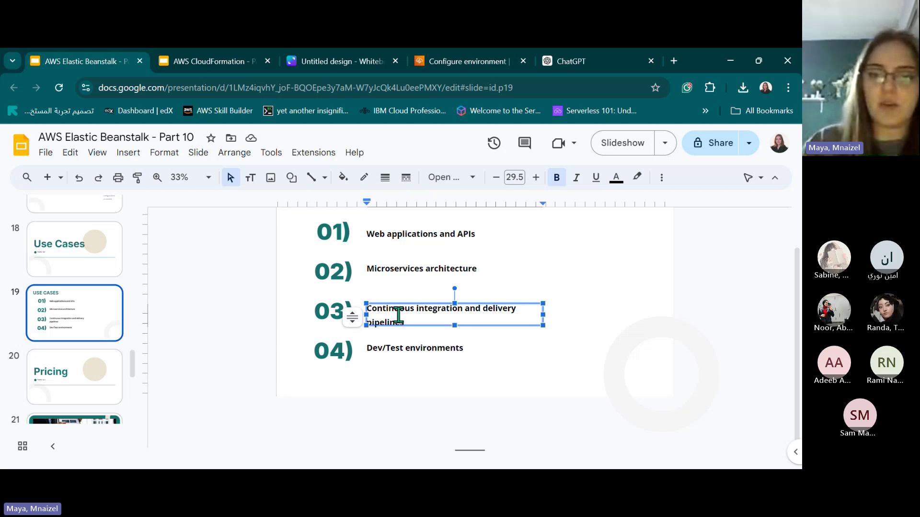
left_click(404, 348)
triple_click(404, 347)
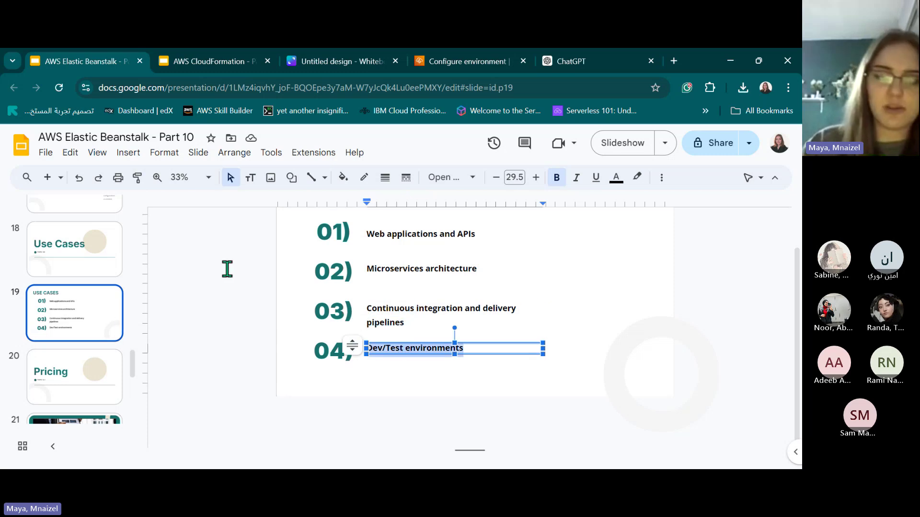
scroll(53, 335, "down", 2)
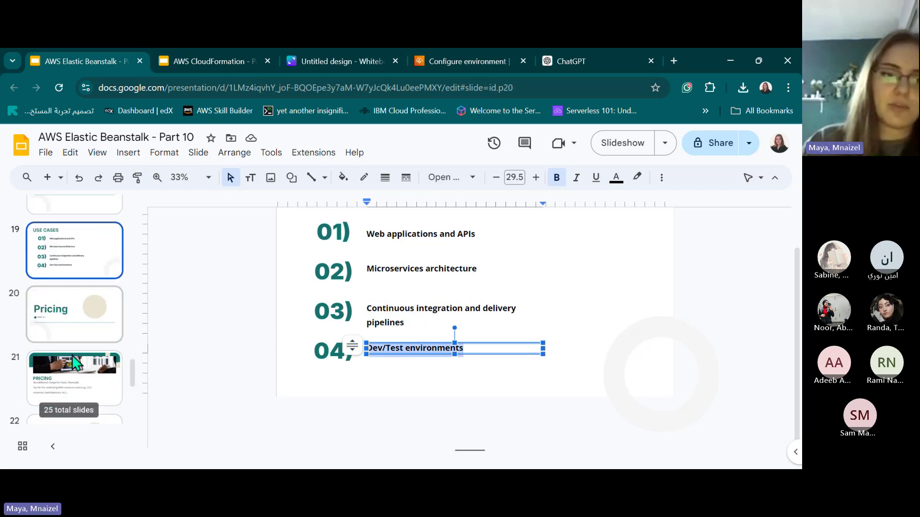
Go through slide 21 on pricing, highlighting 'no additional charge', then slides 22 and 23.
left_click(74, 364)
triple_click(417, 303)
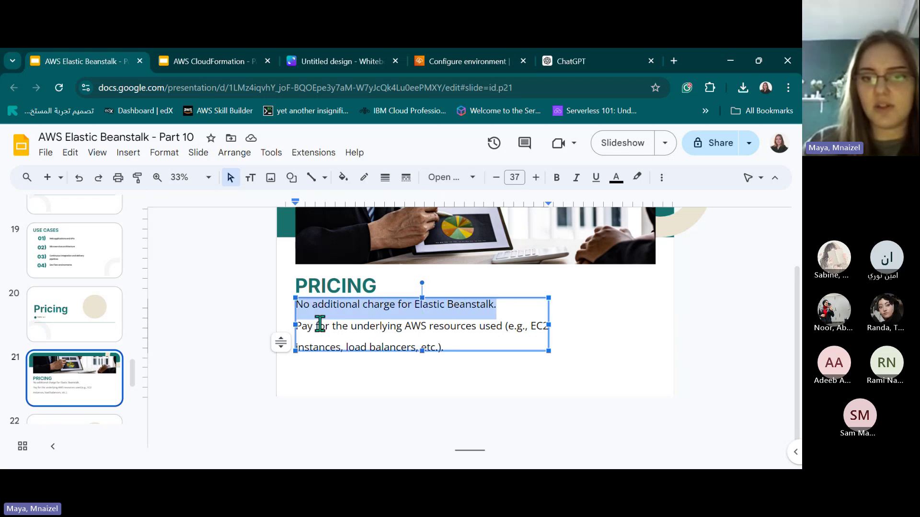
double_click(433, 328)
scroll(77, 322, "down", 4)
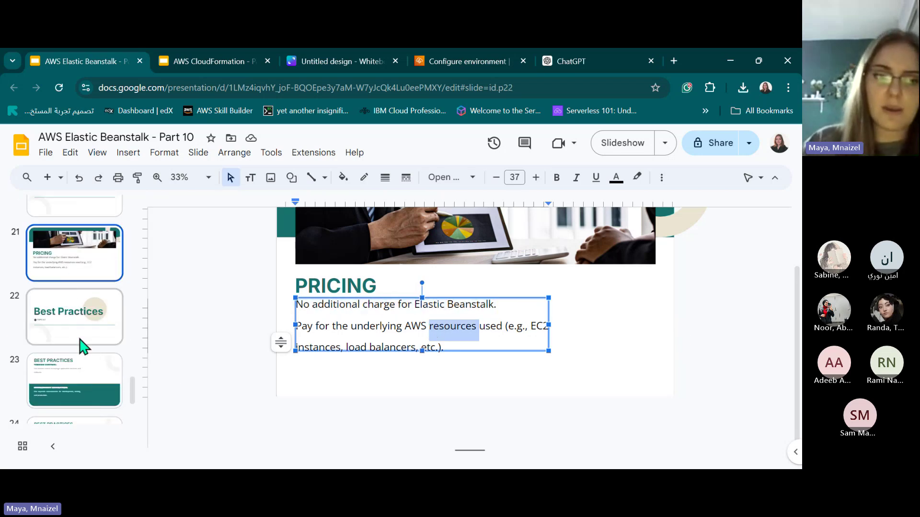
left_click(77, 328)
scroll(76, 266, "down", 3)
left_click(76, 266)
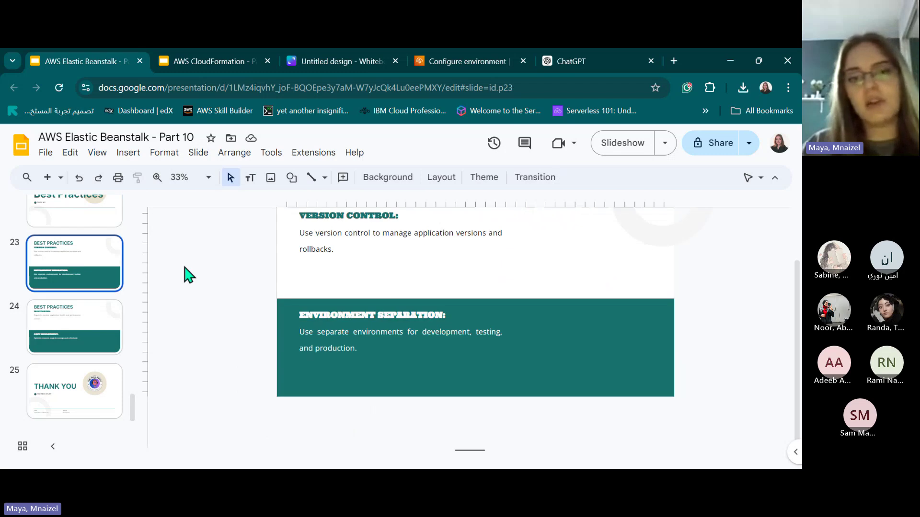
scroll(345, 278, "up", 3)
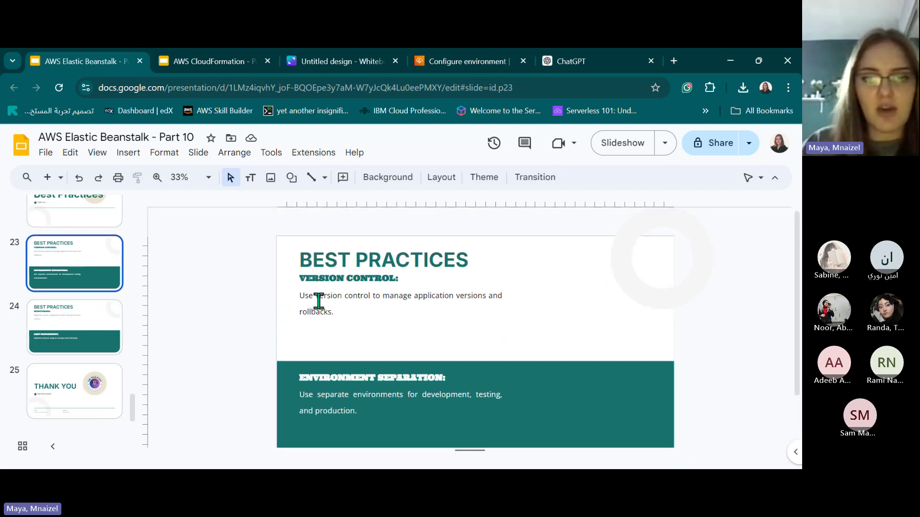
Highlight the VERSION CONTROL heading and the words application, versions and rollbacks on slide 23.
triple_click(319, 299)
triple_click(340, 278)
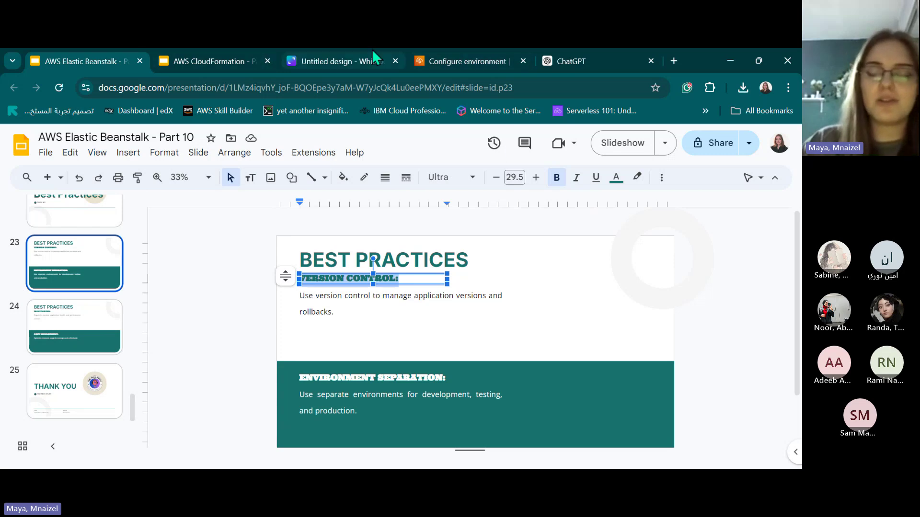
left_click(324, 307)
double_click(415, 297)
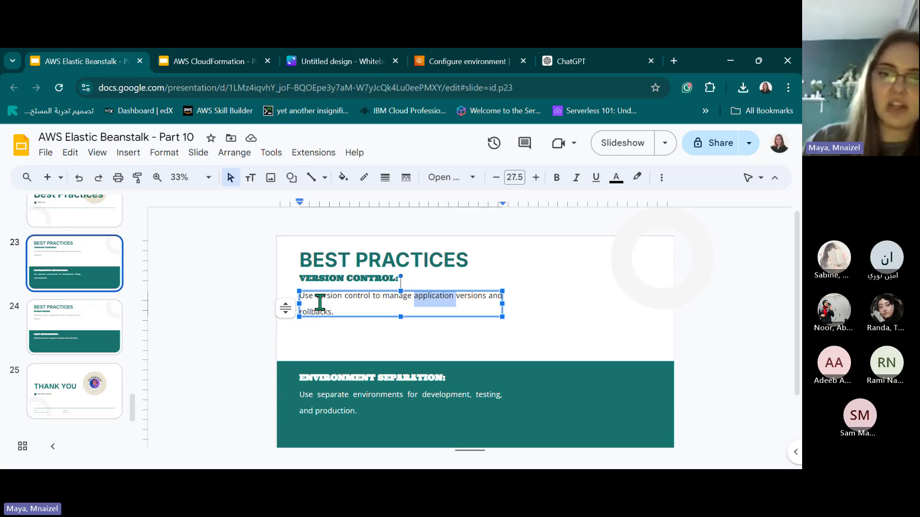
double_click(457, 295)
double_click(328, 308)
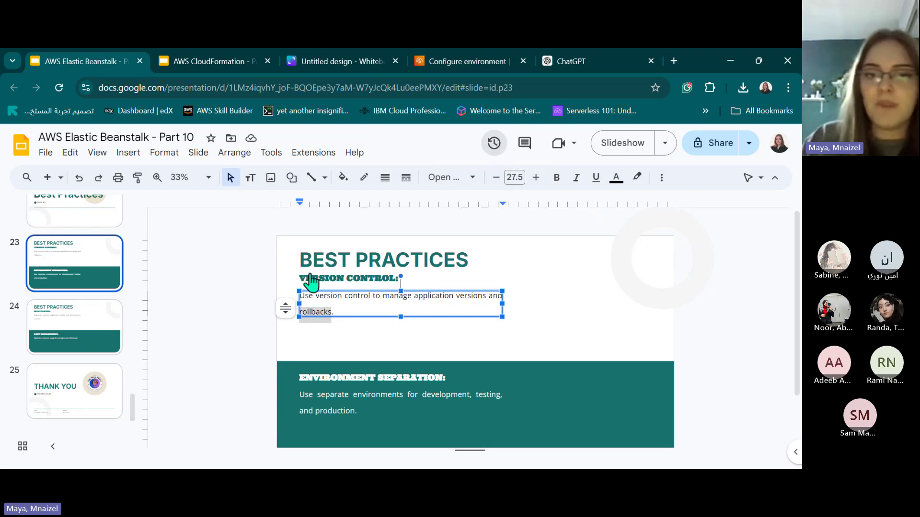
left_click(494, 142)
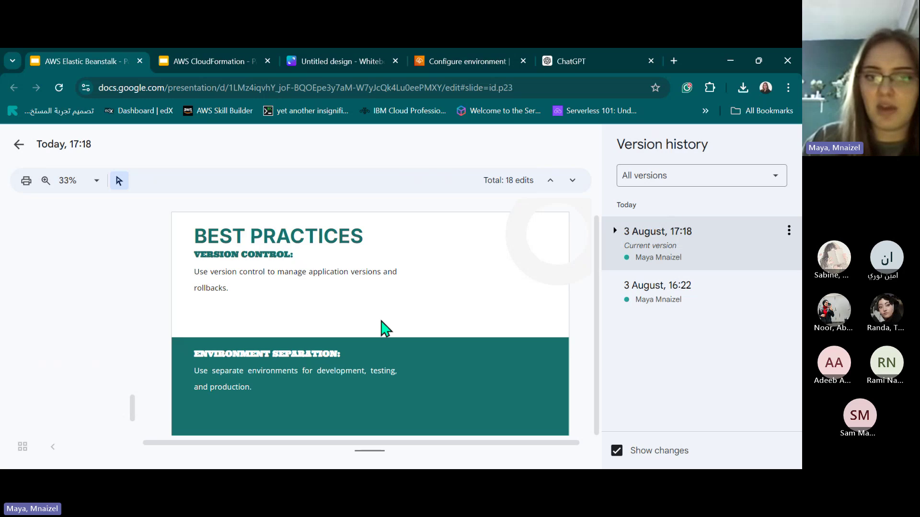
left_click(677, 232)
key("Escape")
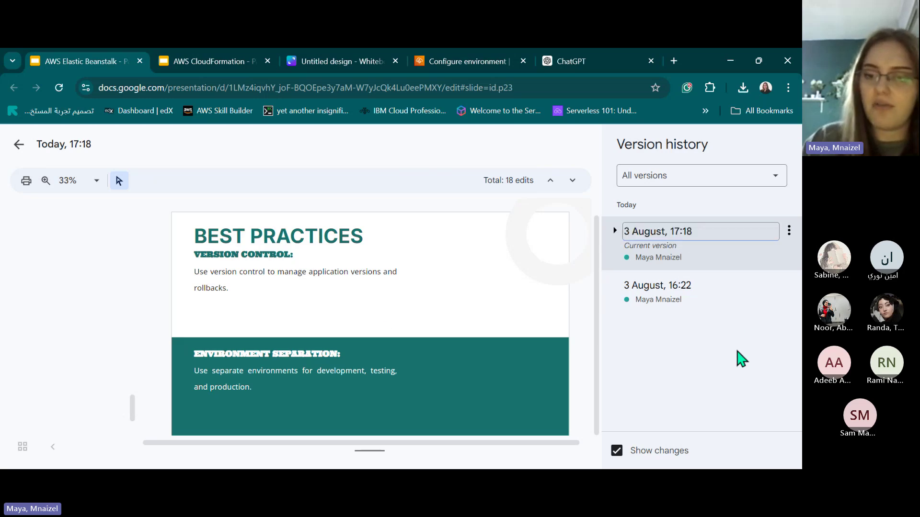
left_click(700, 184)
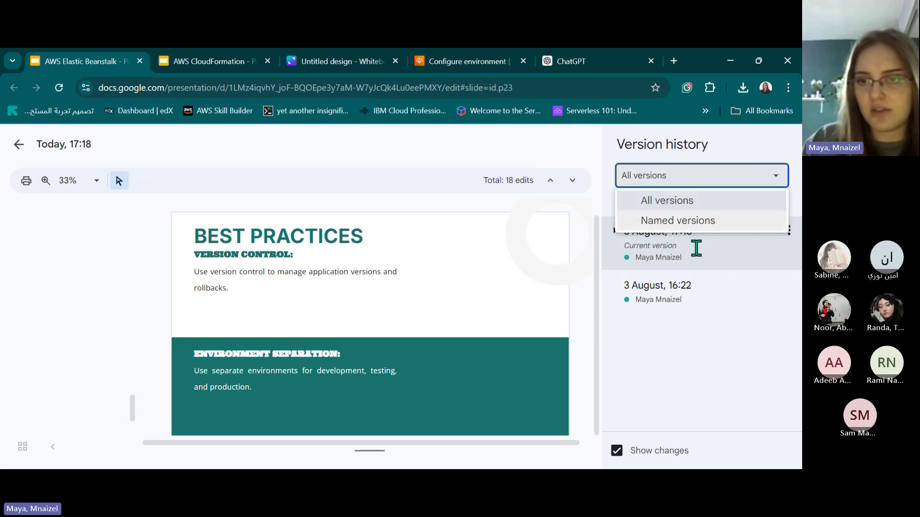
left_click(717, 369)
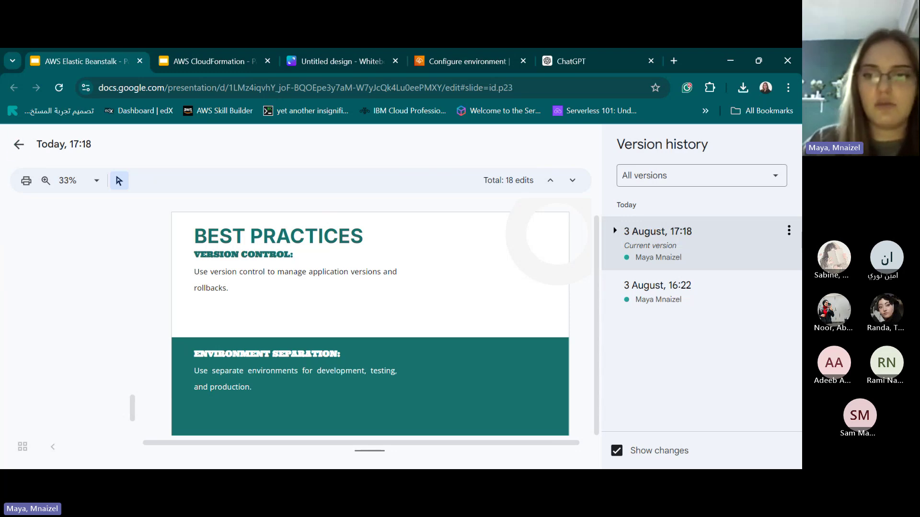
left_click(17, 145)
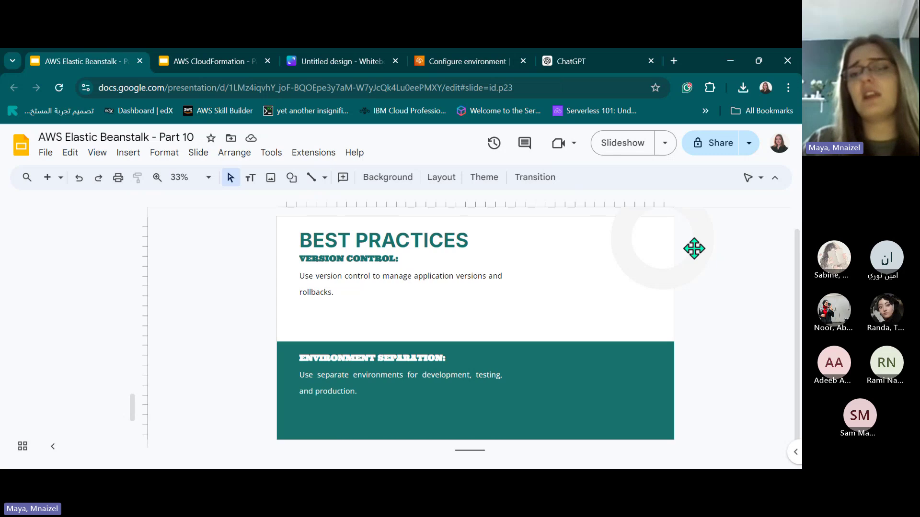
Highlight 'environments' and 'development' in slide 23's Environment Separation text.
triple_click(338, 382)
left_click(338, 382)
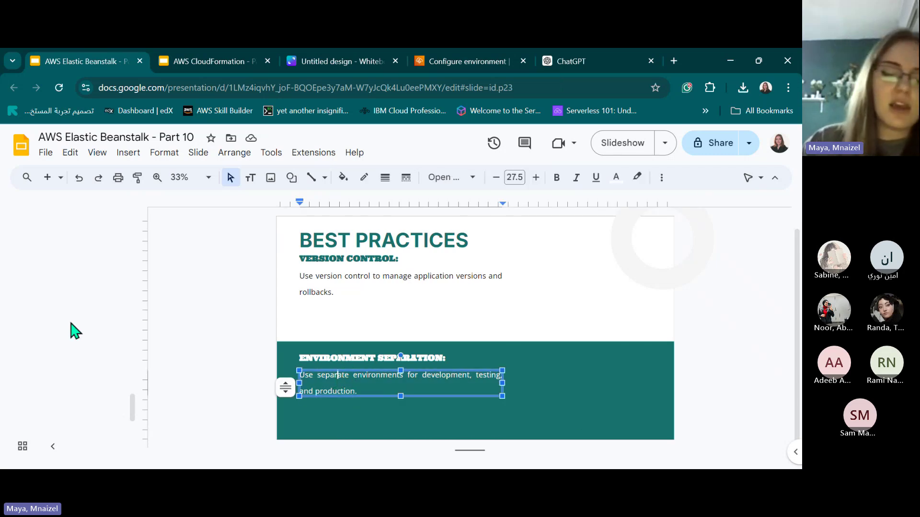
scroll(76, 328, "down", 1)
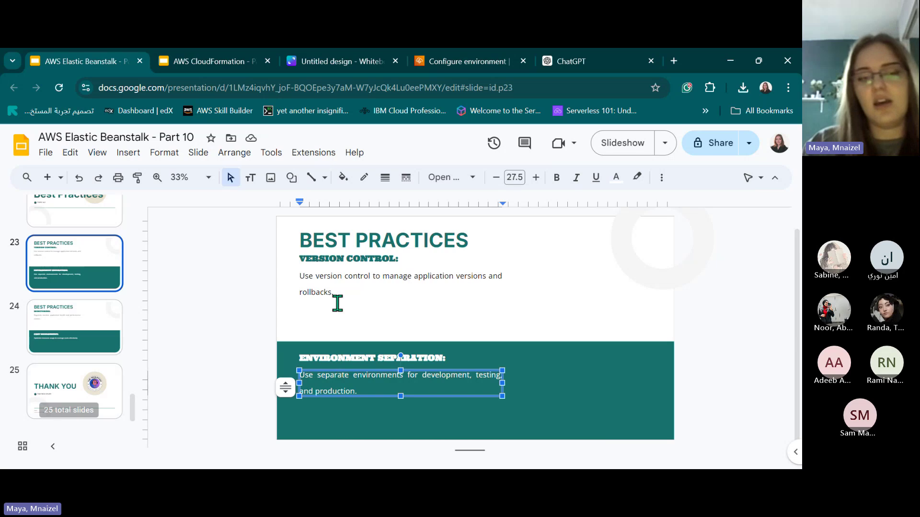
double_click(385, 374)
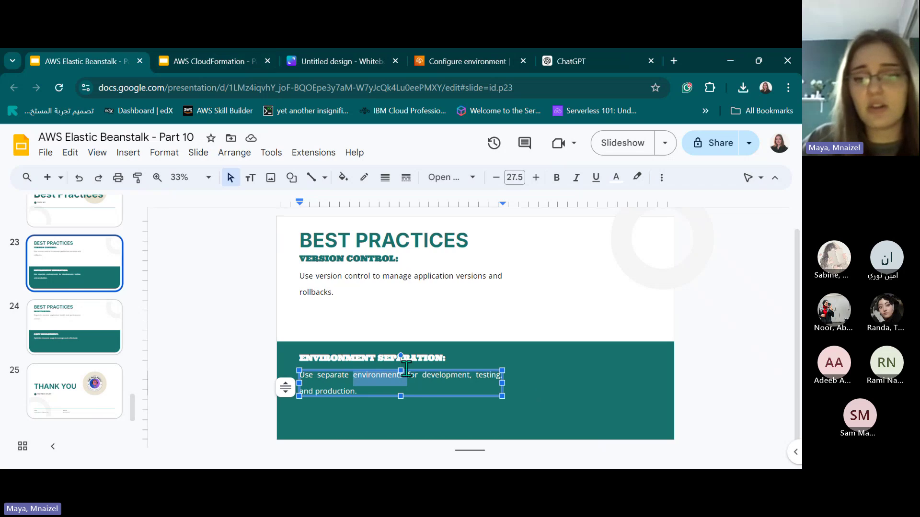
double_click(443, 375)
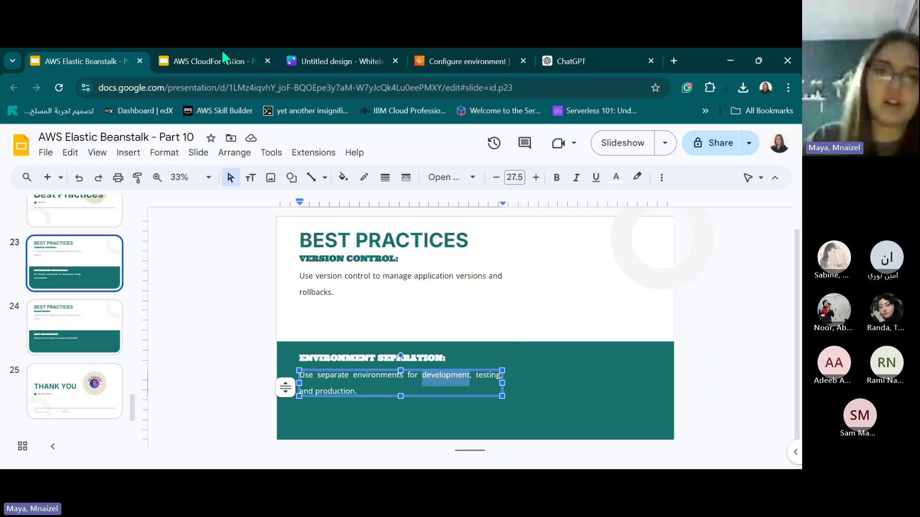
On the Canva whiteboard, write 'Dev', an arrow, and 'test' with the pen.
left_click(309, 59)
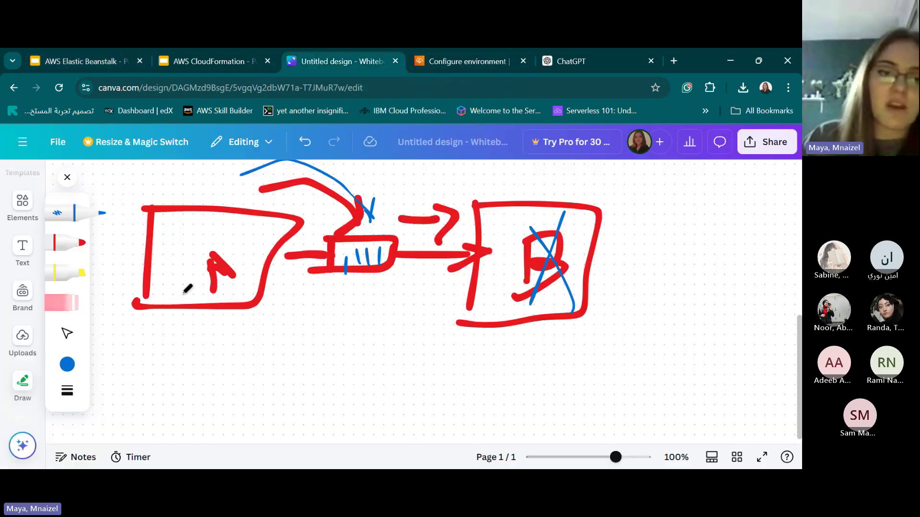
left_click_drag(187, 227, 159, 243)
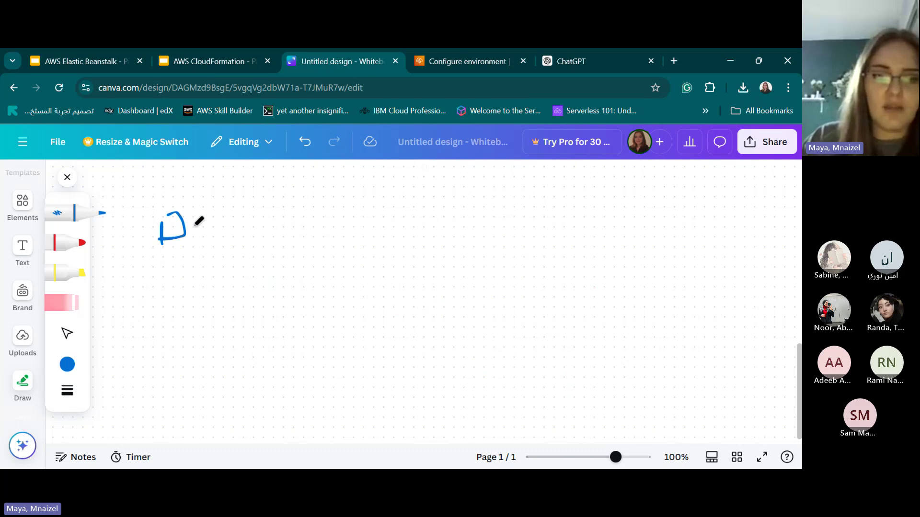
left_click_drag(206, 223, 223, 242)
mouse_move(232, 218)
left_mouse_down()
mouse_move(236, 227)
mouse_move(262, 216)
mouse_move(353, 229)
mouse_move(336, 256)
left_mouse_up()
mouse_move(365, 215)
left_mouse_down()
mouse_move(302, 209)
mouse_move(377, 255)
mouse_move(425, 235)
mouse_move(407, 254)
mouse_move(445, 281)
left_mouse_up()
left_click_drag(466, 208, 485, 277)
Add another arrow and 'Prod', then return to the Elastic Beanstalk slides.
mouse_move(455, 247)
left_mouse_down()
mouse_move(582, 243)
mouse_move(574, 272)
left_mouse_up()
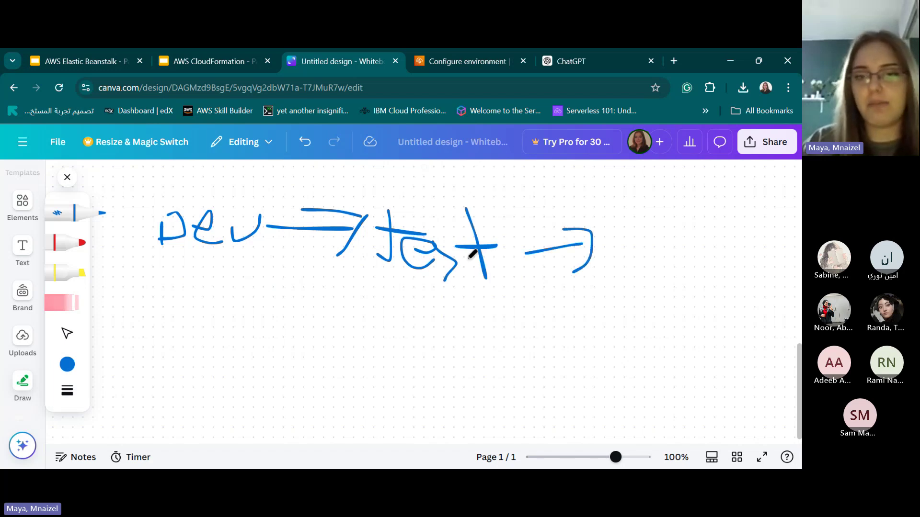
left_click_drag(625, 242, 636, 296)
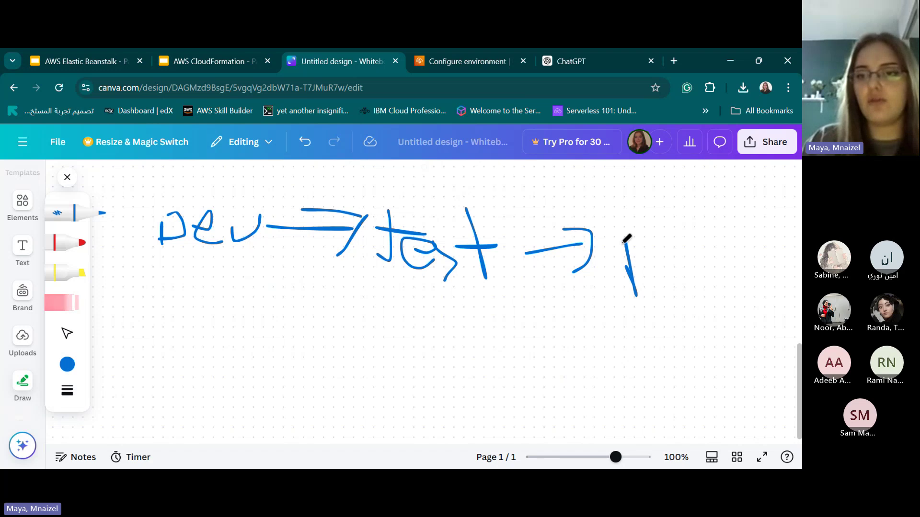
left_click_drag(626, 242, 628, 250)
mouse_move(666, 274)
left_mouse_down()
mouse_move(699, 250)
mouse_move(702, 266)
mouse_move(751, 300)
mouse_move(737, 311)
left_mouse_up()
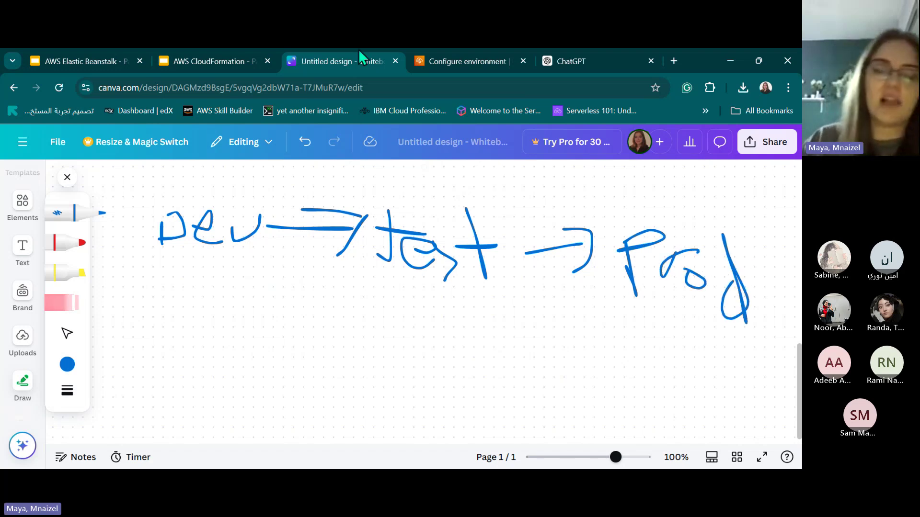
left_click(73, 58)
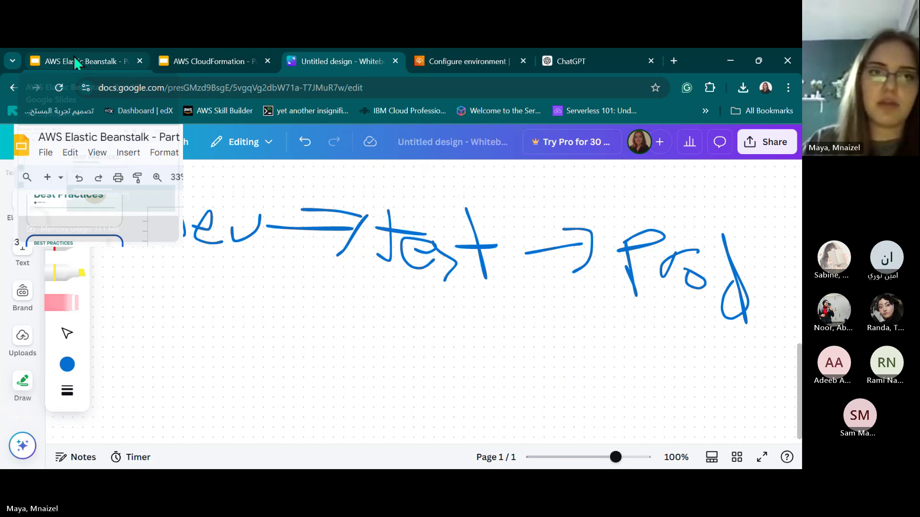
left_click(326, 62)
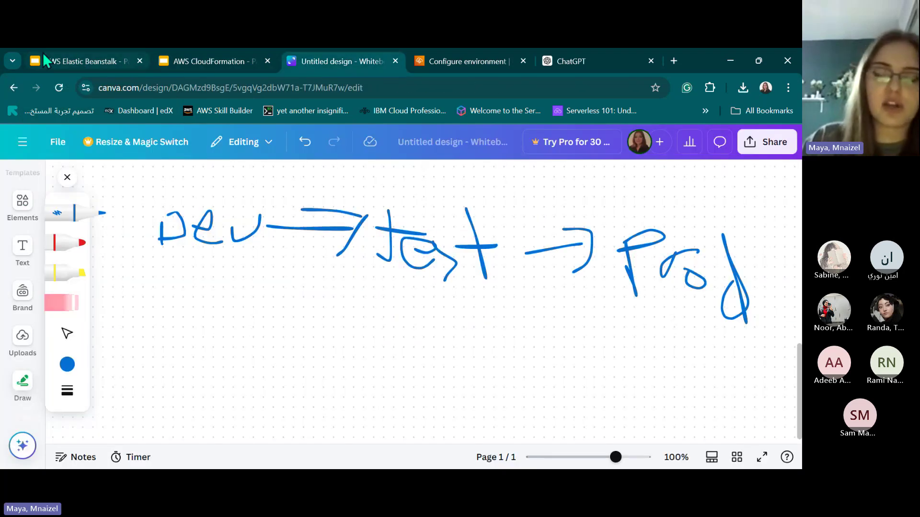
left_click(44, 56)
Open slide 24 and highlight the Monitoring sentence and 'health and performance metrics'.
left_click(199, 307)
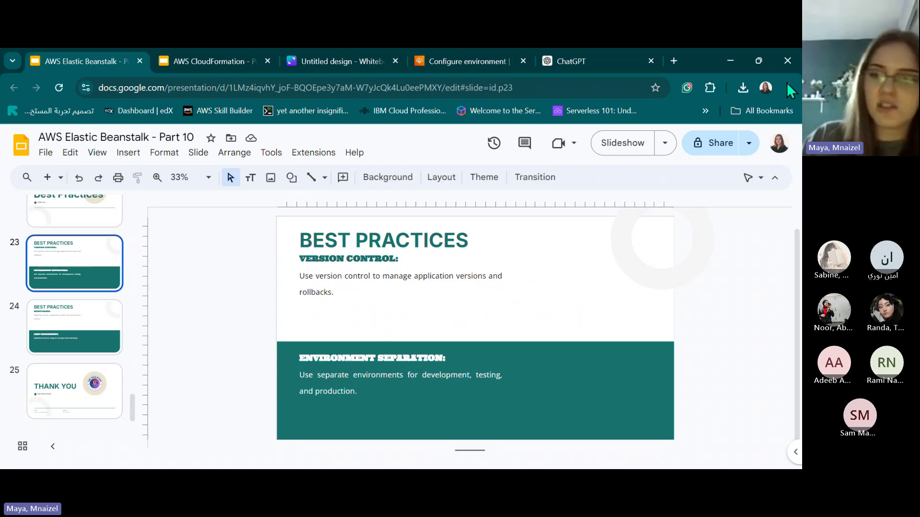
left_click(84, 344)
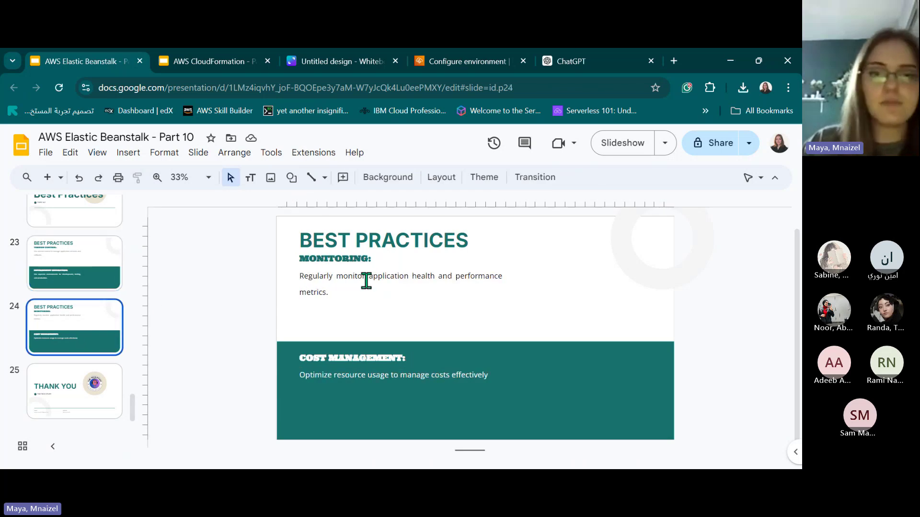
left_click(317, 259)
triple_click(327, 274)
left_click(414, 274)
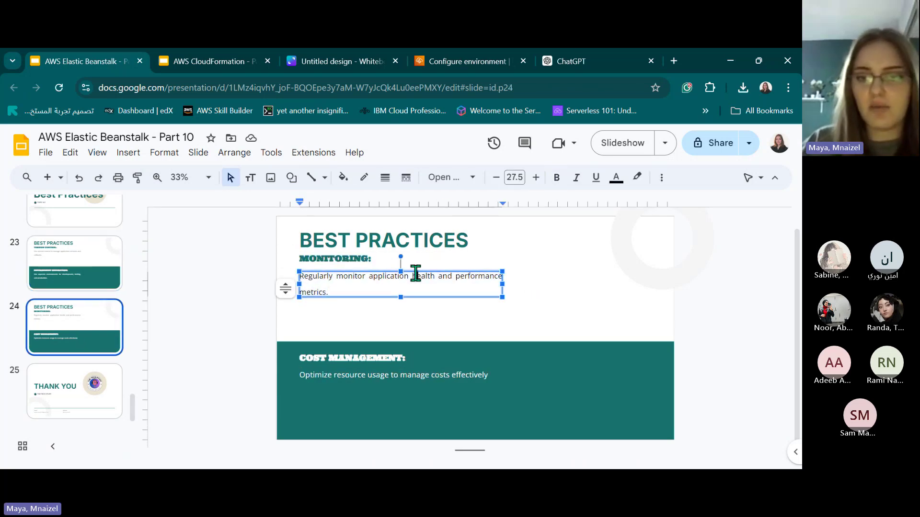
triple_click(415, 274)
left_click(457, 274)
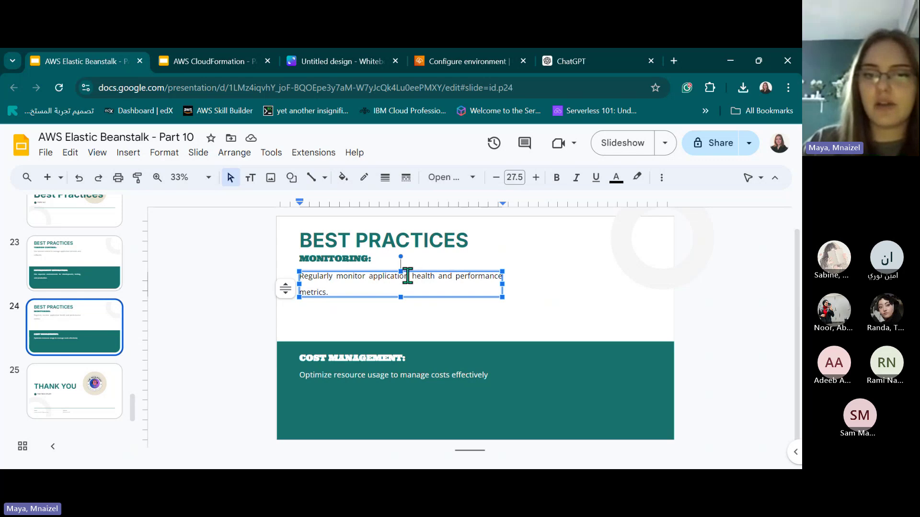
left_click_drag(410, 274, 464, 293)
Highlight the Cost Management sentence and its COST MANAGEMENT: title.
left_click(416, 371)
left_click(416, 372)
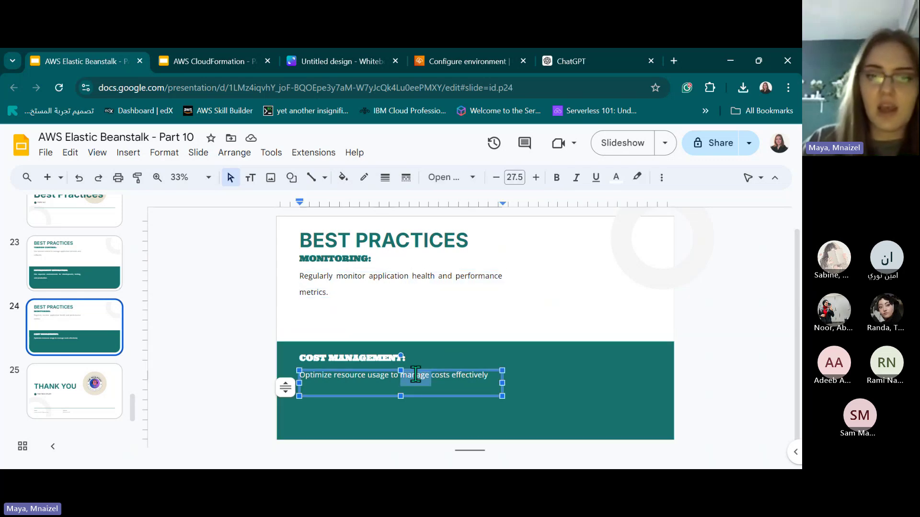
triple_click(407, 373)
left_click(383, 379)
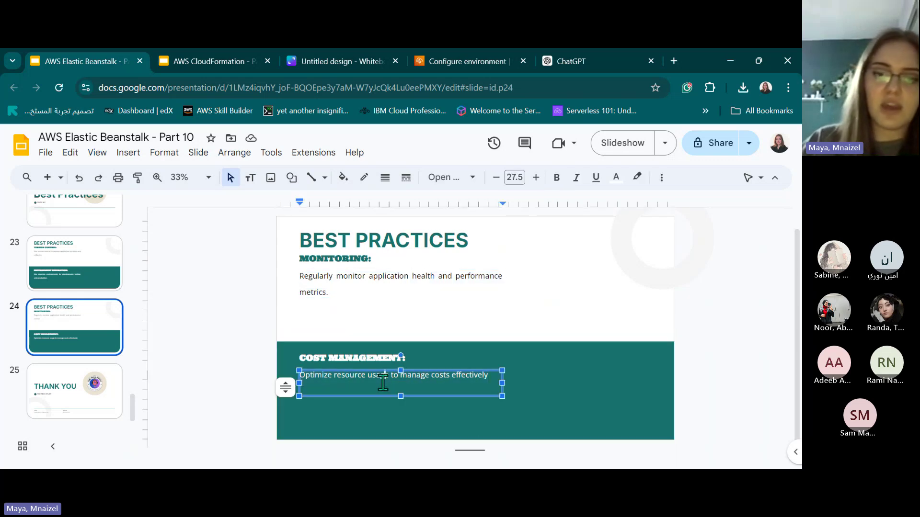
triple_click(335, 357)
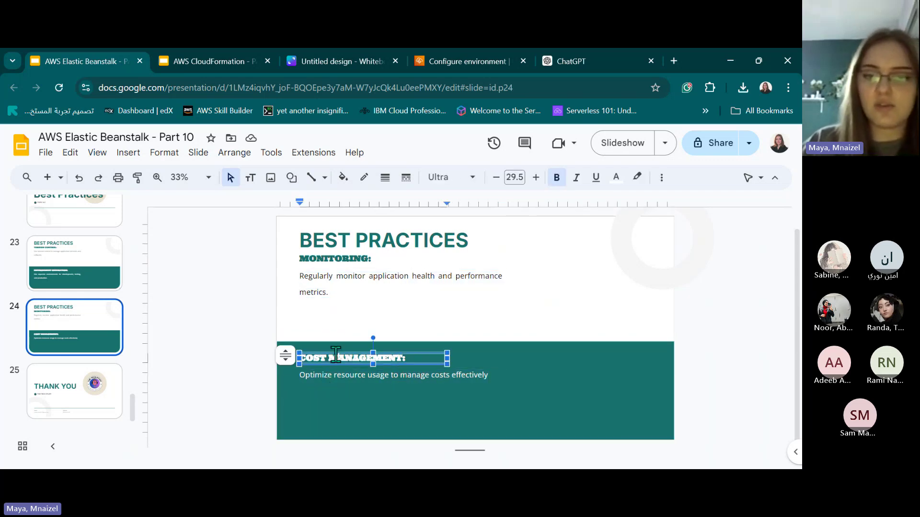
Re-highlight the Cost Management sentence, then bring up the Configure environment console page.
left_click(452, 58)
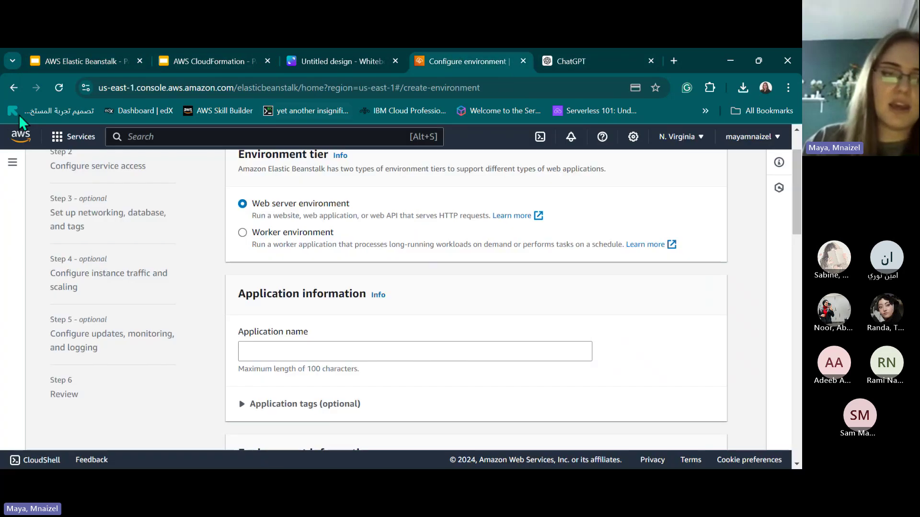
left_click(72, 61)
left_click(355, 386)
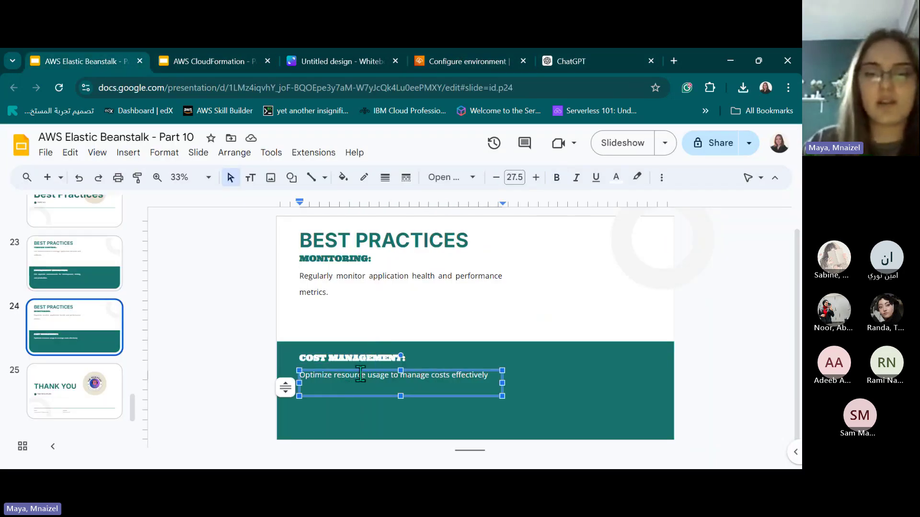
triple_click(360, 374)
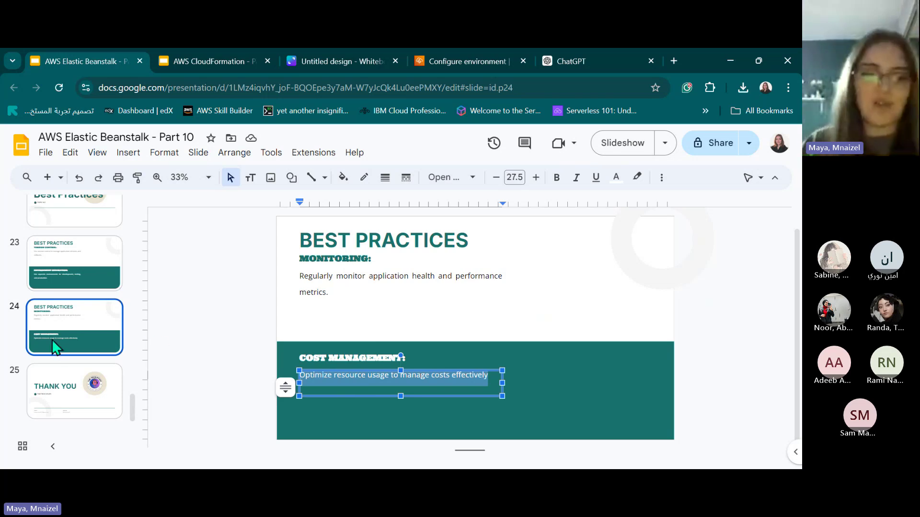
scroll(52, 337, "up", 20)
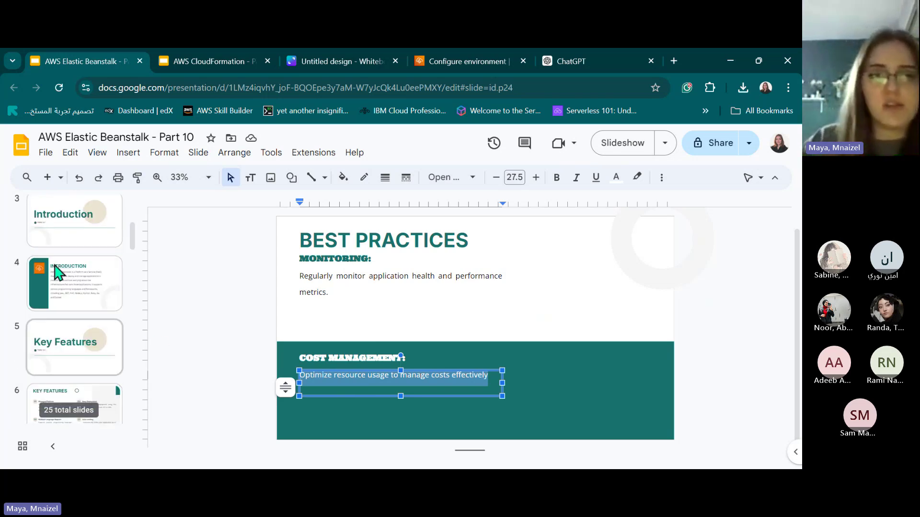
left_click(490, 58)
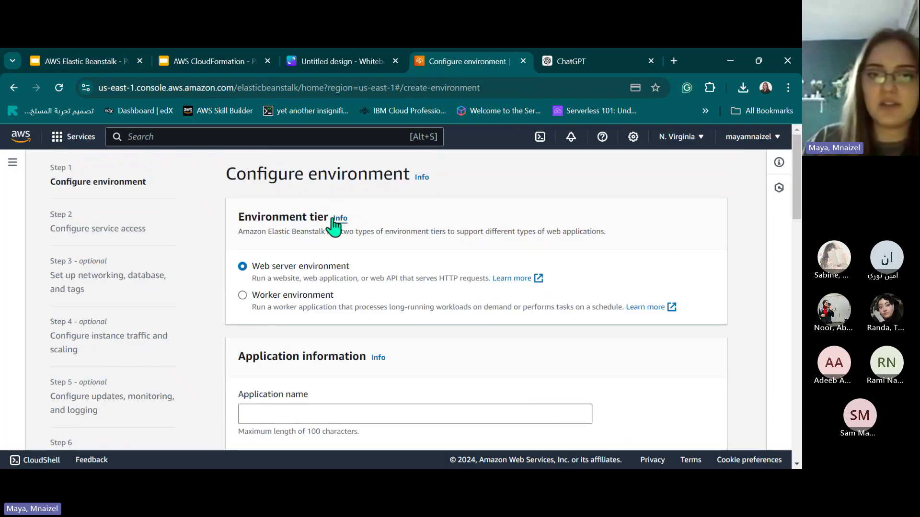
Compare the Worker and Web server environment tiers, highlighting each description.
left_click_drag(239, 216, 426, 232)
left_click(709, 259)
left_click(262, 297)
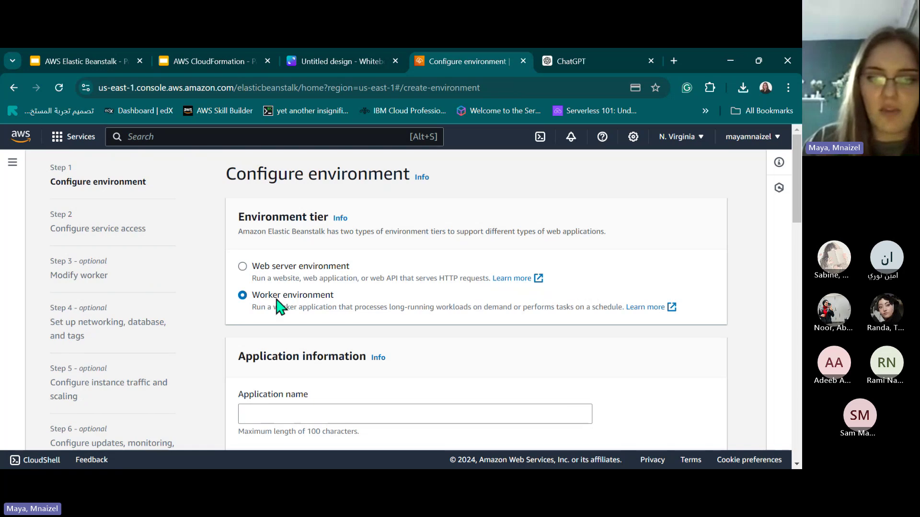
left_click_drag(298, 307, 638, 307)
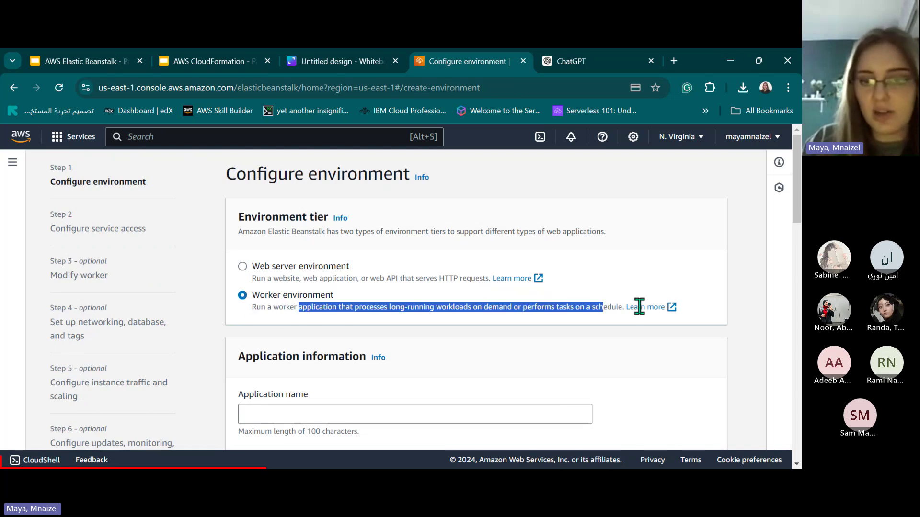
left_click(269, 267)
left_click_drag(282, 268, 335, 296)
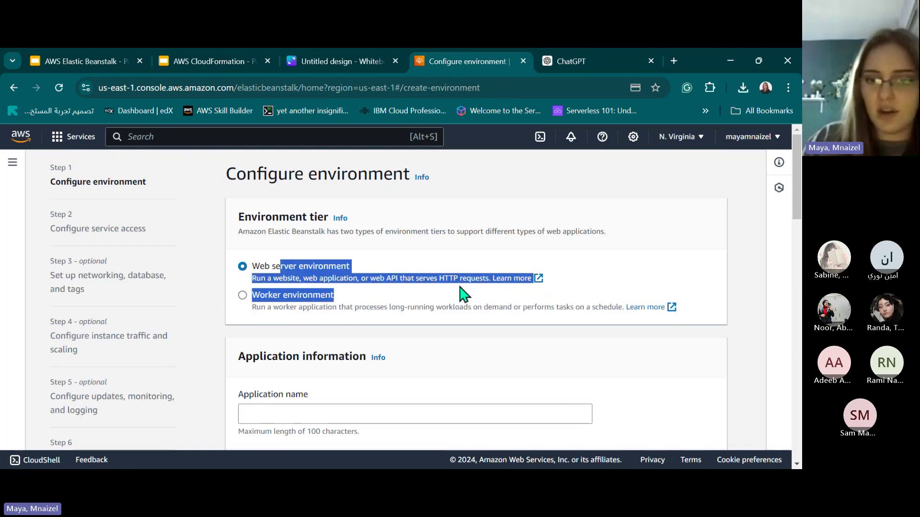
left_click(267, 273)
left_click_drag(251, 279, 455, 287)
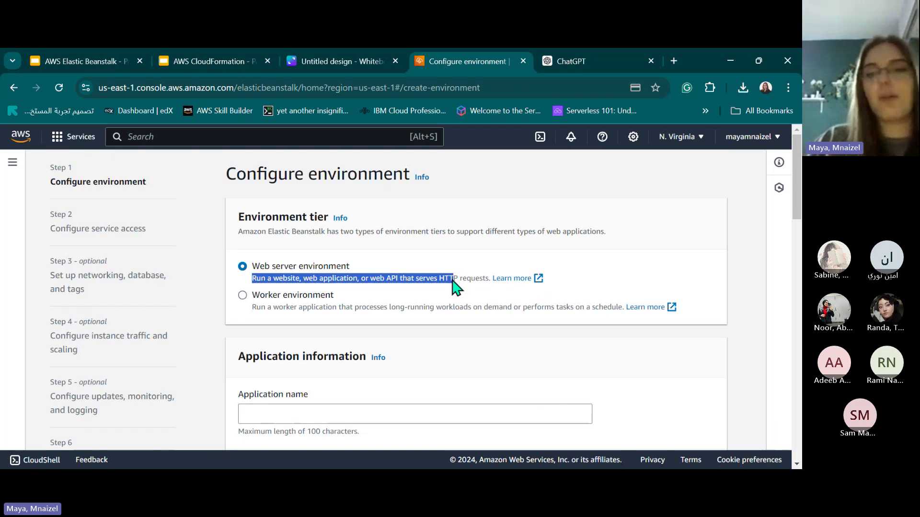
left_click_drag(324, 309, 490, 309)
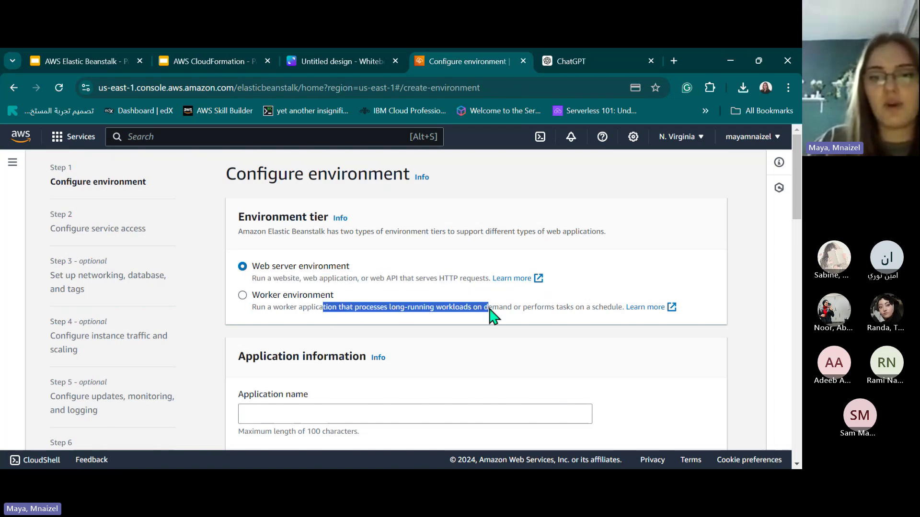
After toggling through Worker again, leave the Environment tier set to Web server environment.
left_click(414, 309)
left_click_drag(400, 309, 540, 311)
left_click(464, 292)
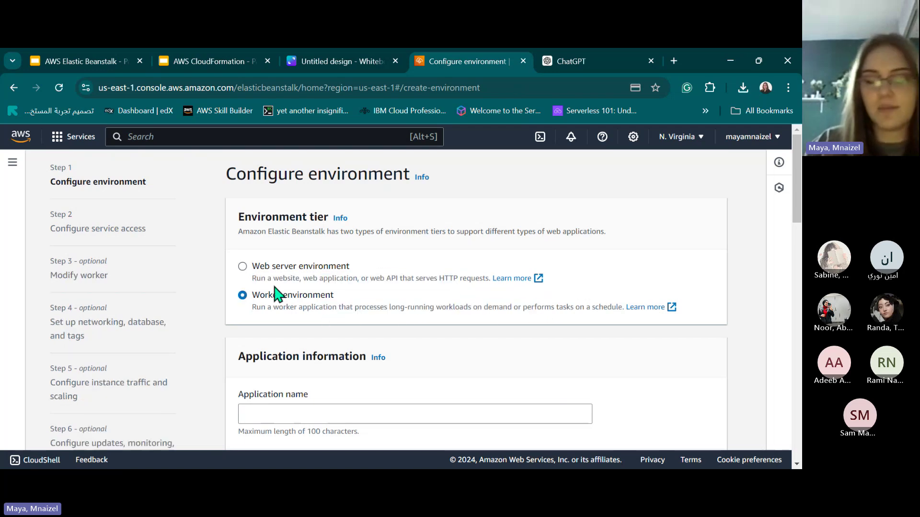
left_click(292, 269)
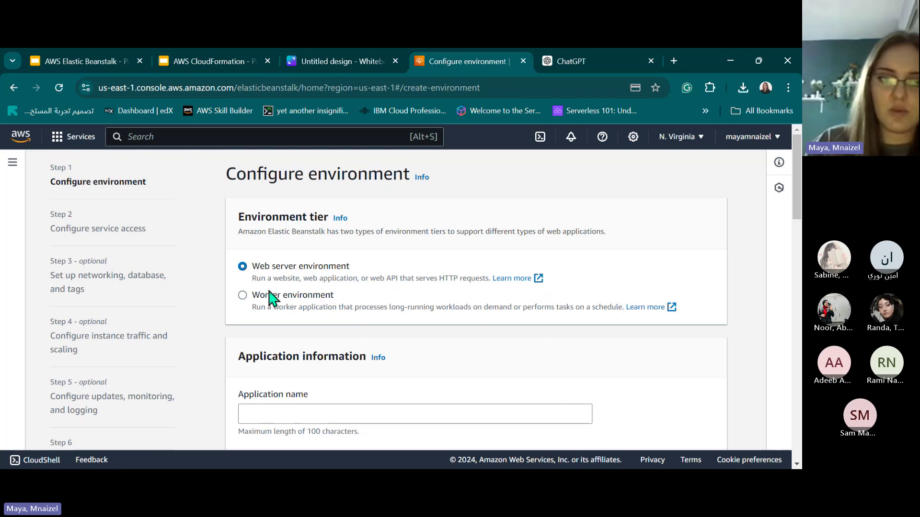
scroll(261, 287, "down", 1)
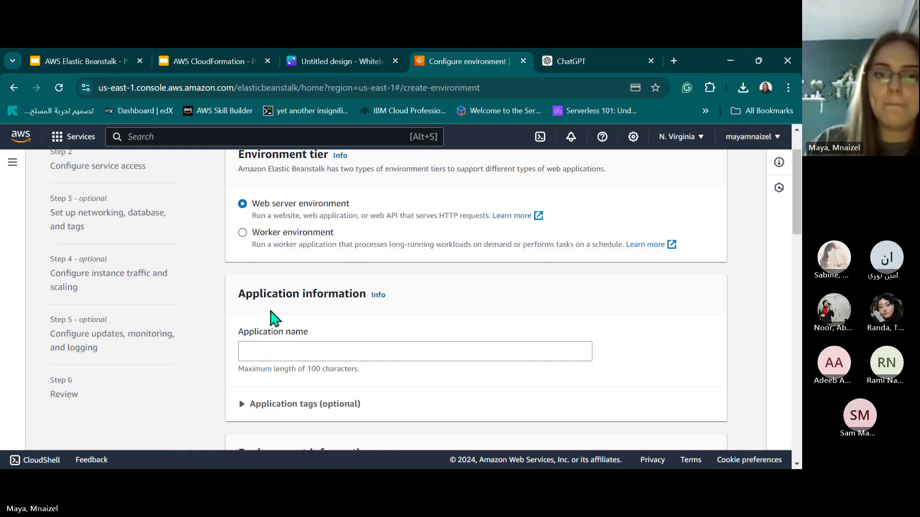
left_click(242, 239)
scroll(192, 249, "up", 1)
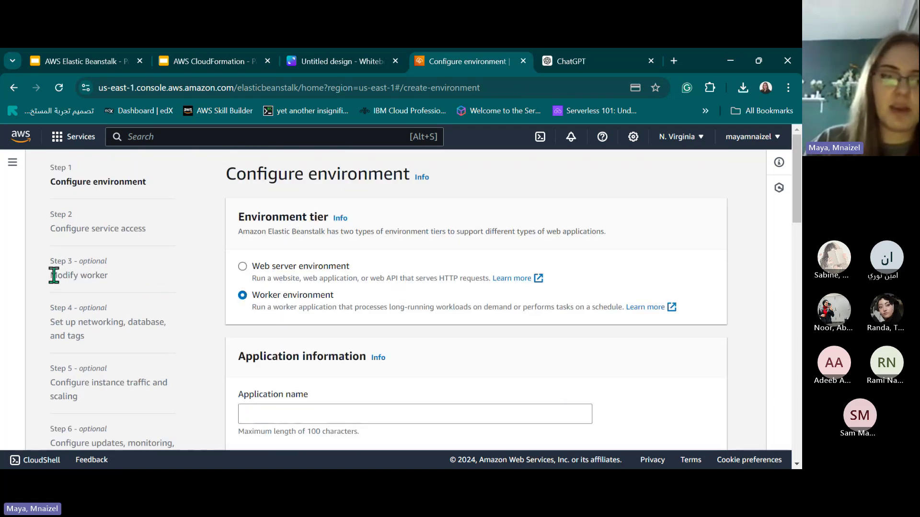
left_click_drag(54, 275, 127, 289)
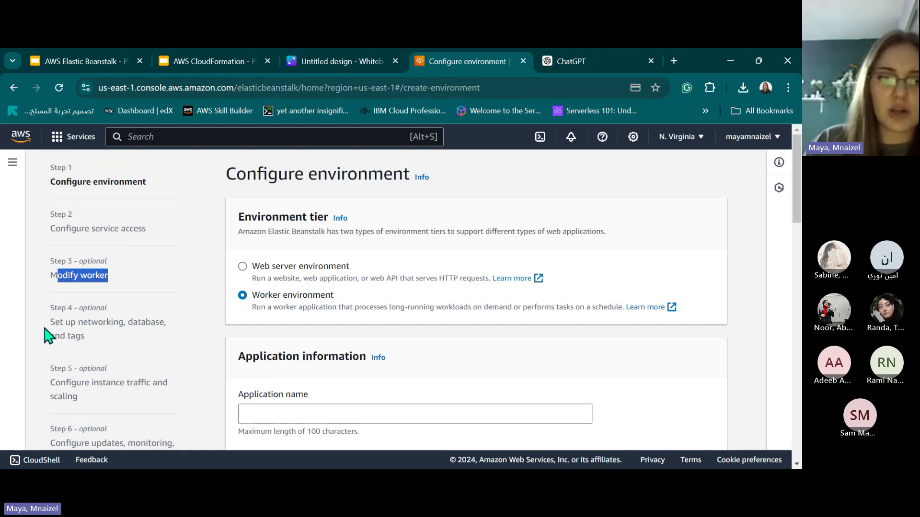
left_click_drag(50, 317, 115, 341)
left_click(249, 274)
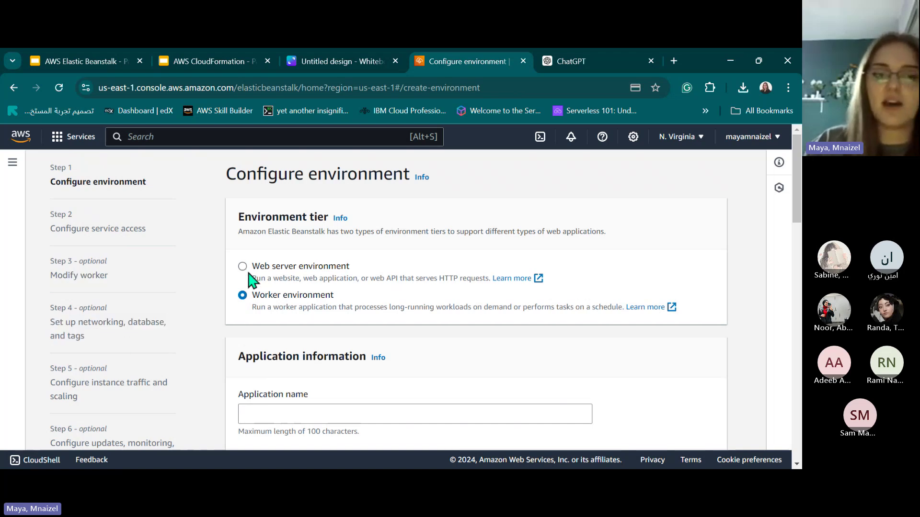
left_click(249, 274)
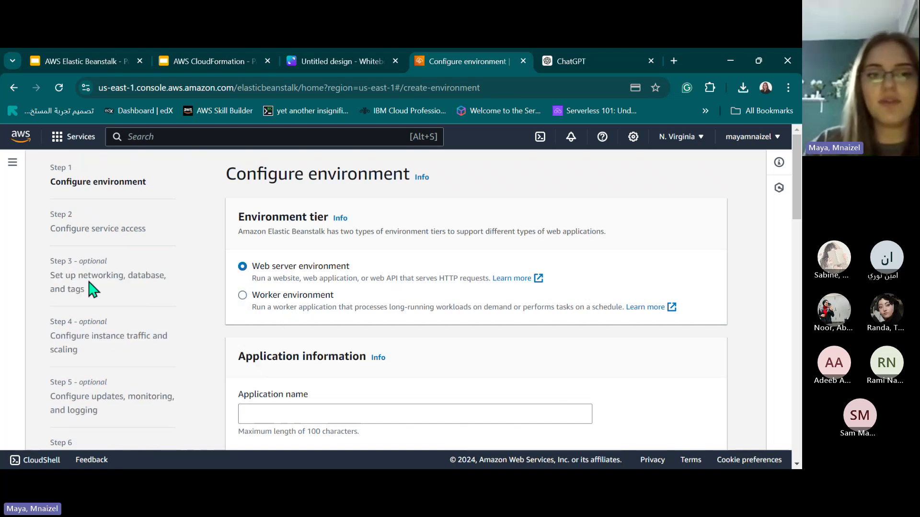
scroll(310, 373, "down", 3)
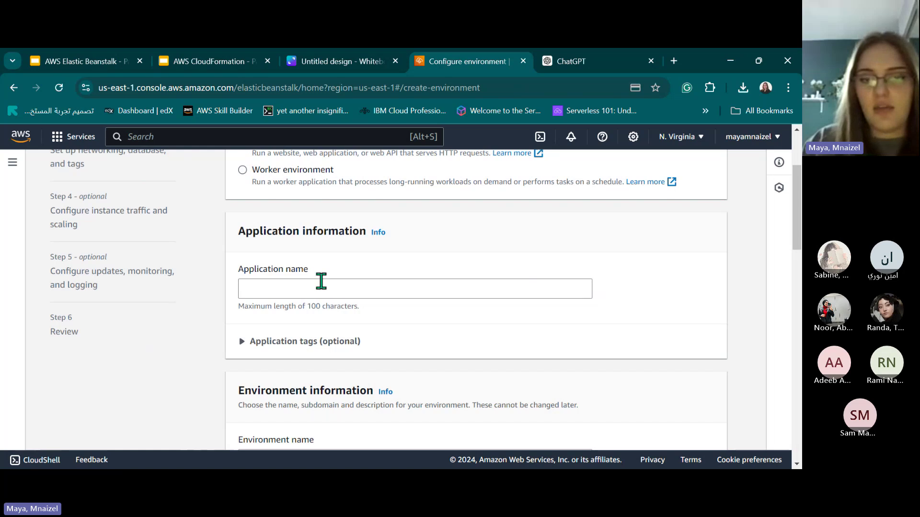
Enter app-1 as the Application name.
left_click(320, 283)
scroll(254, 269, "down", 1)
scroll(278, 226, "down", 2)
scroll(297, 185, "up", 1)
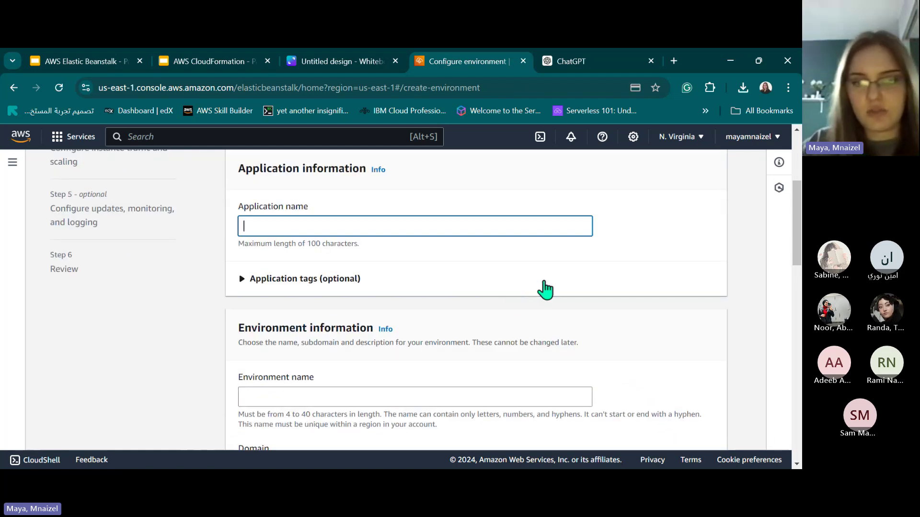
type("app-1")
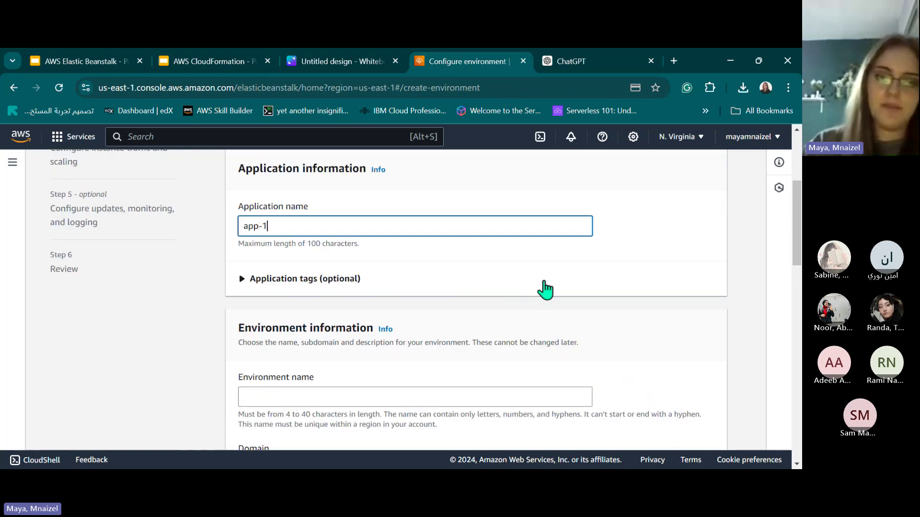
scroll(431, 288, "down", 3)
left_click(326, 271)
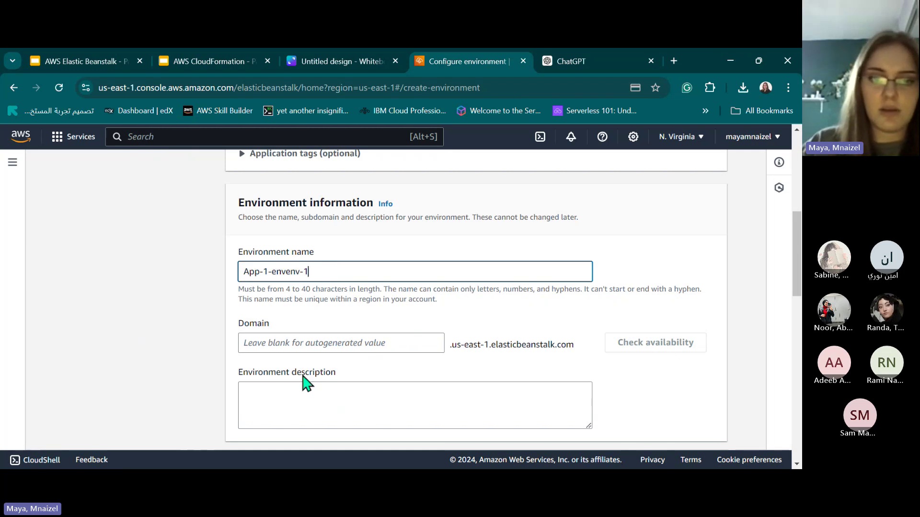
Choose Java as the platform.
scroll(360, 239, "down", 1)
scroll(372, 303, "down", 3)
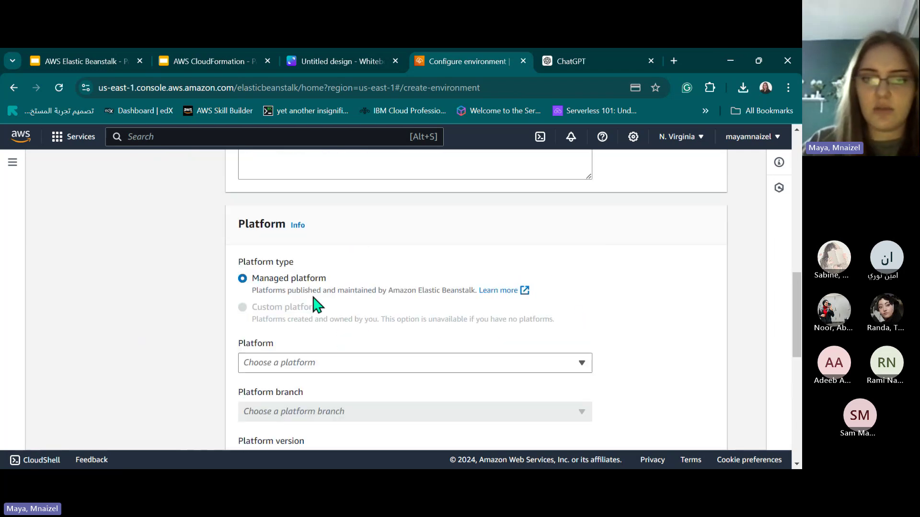
scroll(299, 359, "down", 2)
scroll(287, 278, "up", 2)
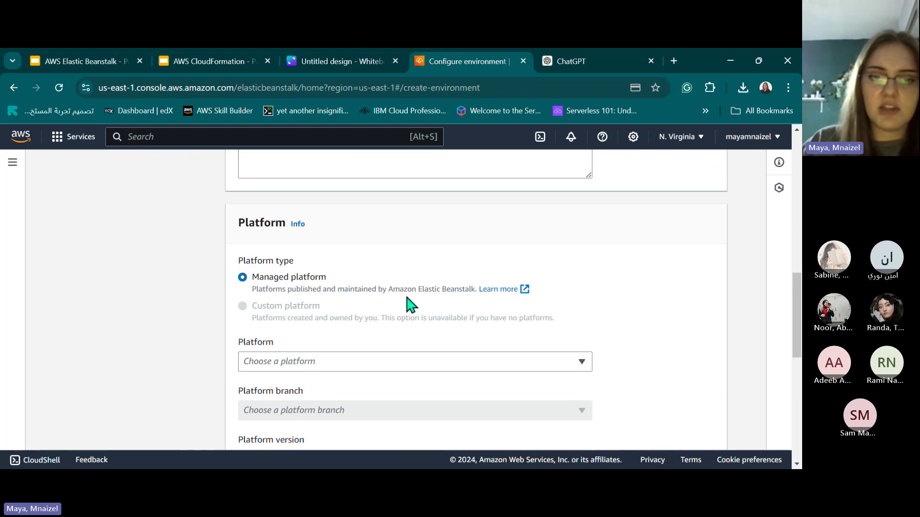
left_click(363, 363)
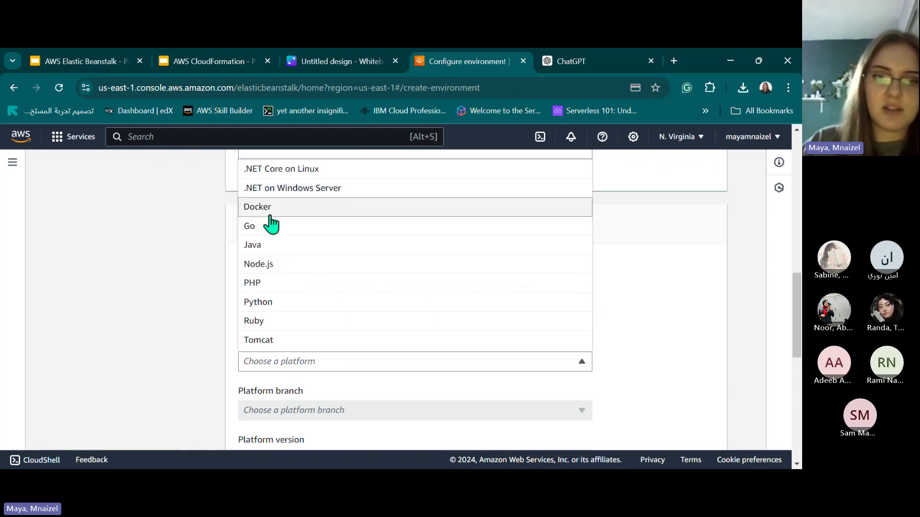
left_click(267, 247)
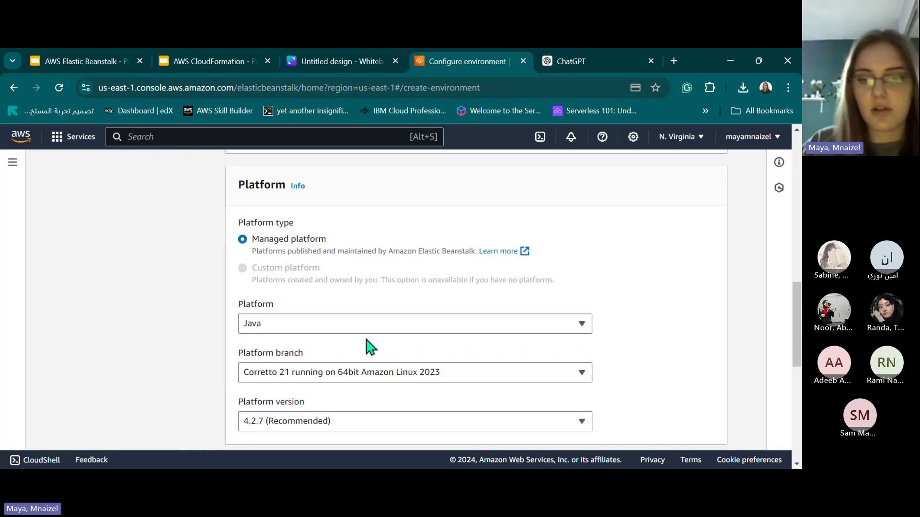
Keep the free-tier Single instance preset and continue to service access.
scroll(371, 346, "down", 2)
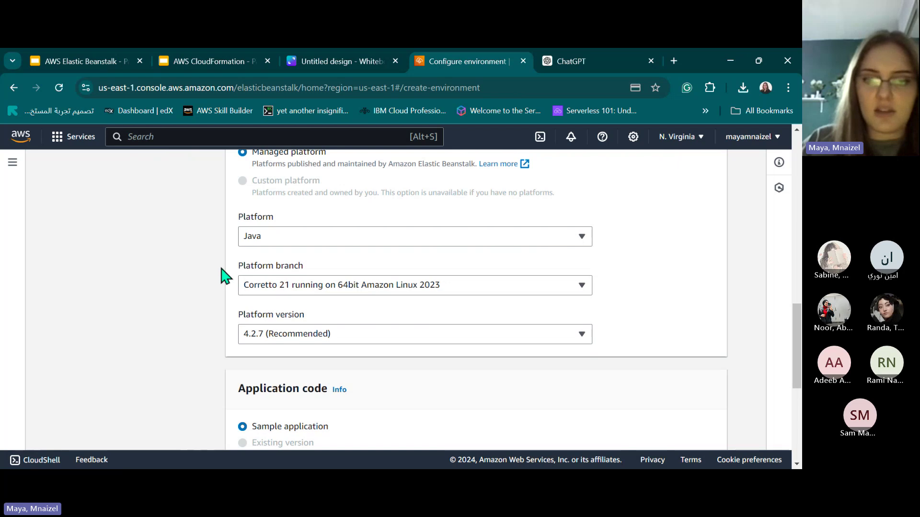
left_click_drag(223, 277, 334, 273)
left_click_drag(203, 322, 323, 323)
left_click(242, 314)
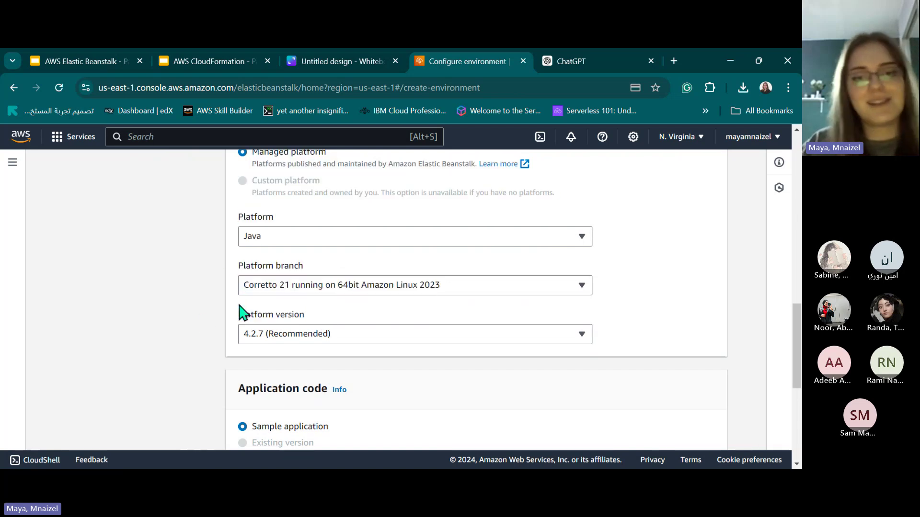
scroll(312, 254, "down", 5)
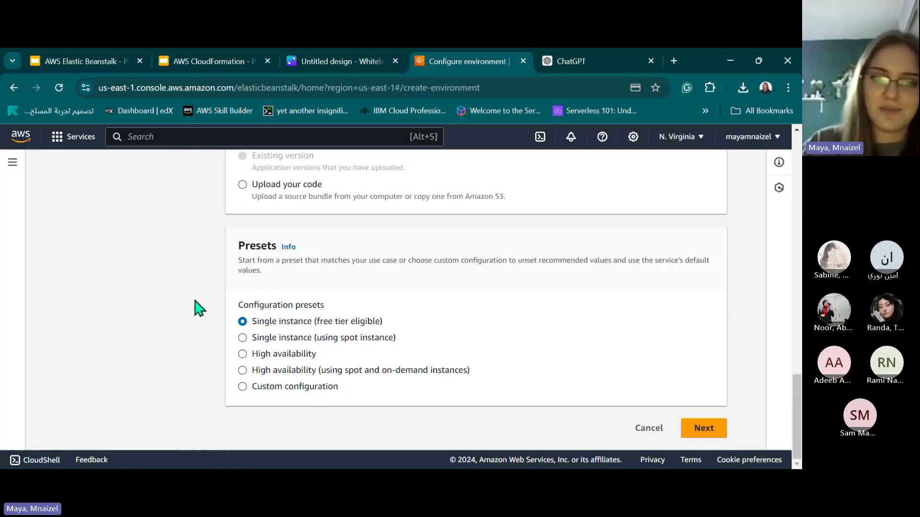
left_click_drag(315, 322, 411, 333)
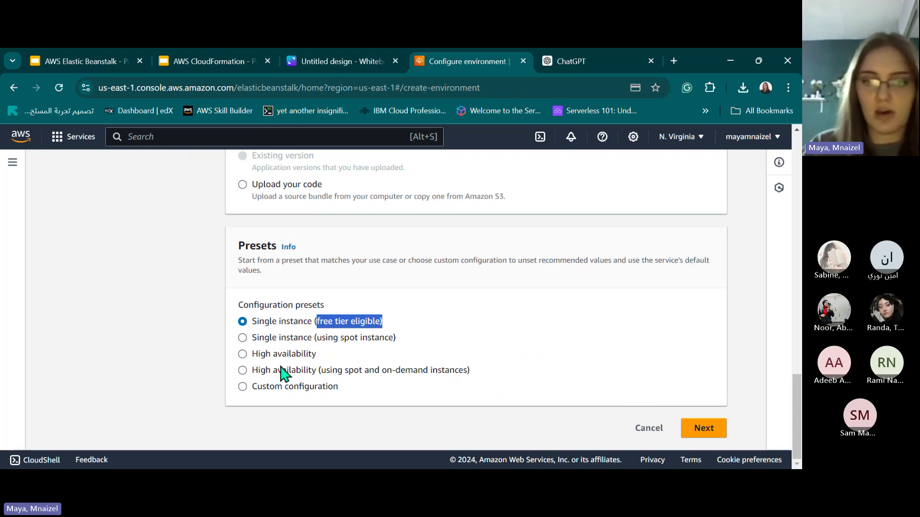
left_click(704, 428)
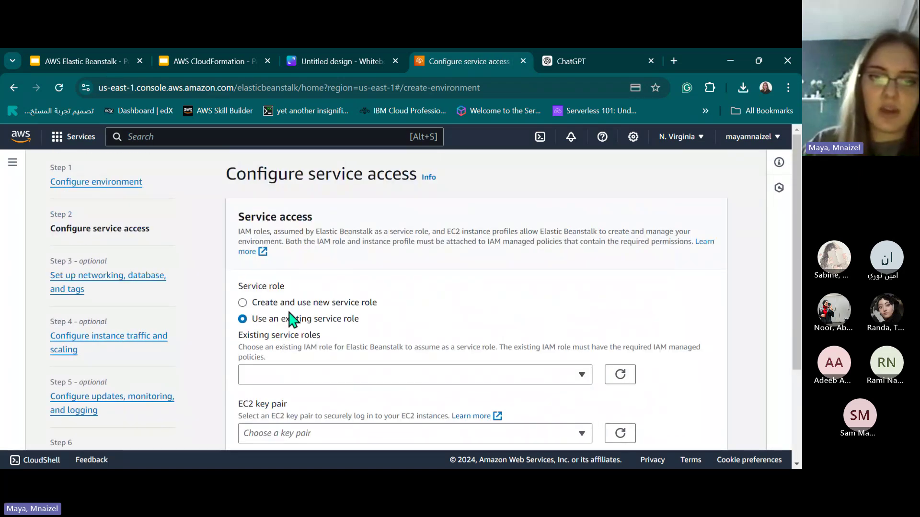
Select 'Create and use new service role' for the service role.
left_click(327, 376)
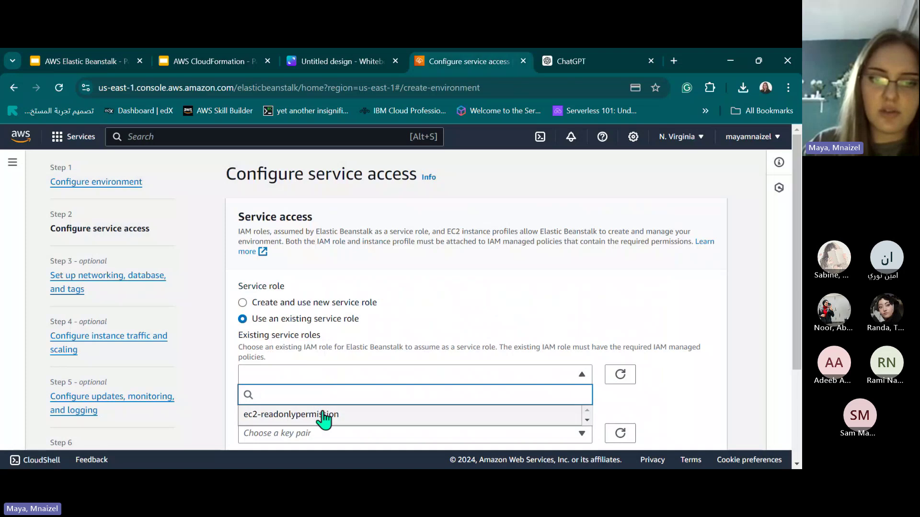
left_click(312, 303)
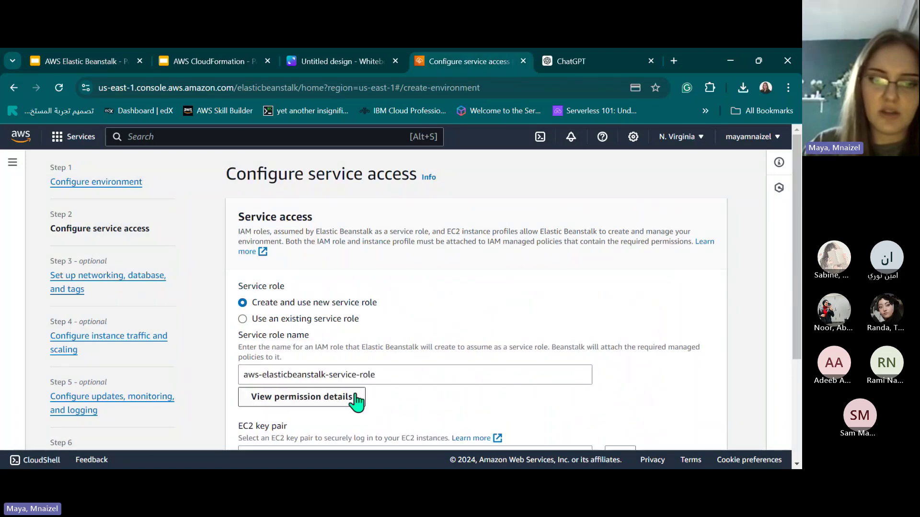
scroll(359, 401, "down", 1)
scroll(360, 328, "down", 2)
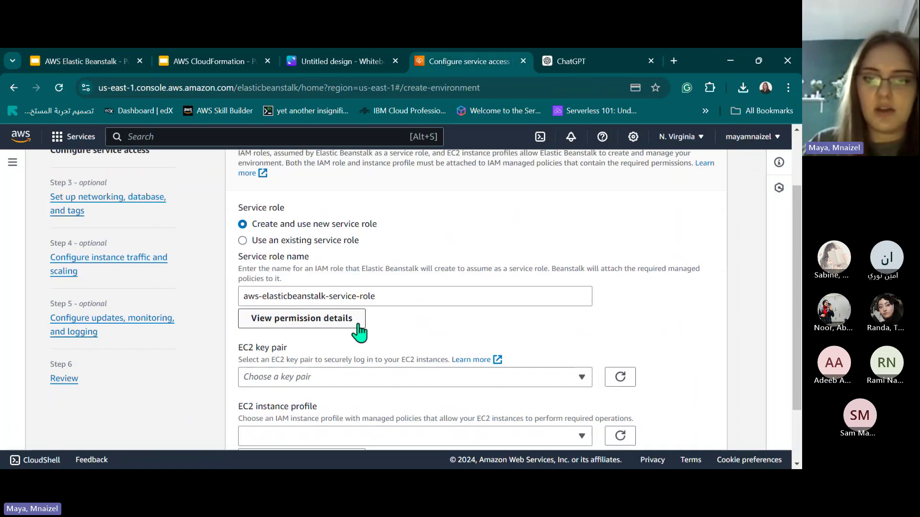
Check the empty EC2 key pair list, then pick ec2-readonlypermission as the instance profile.
left_click(323, 303)
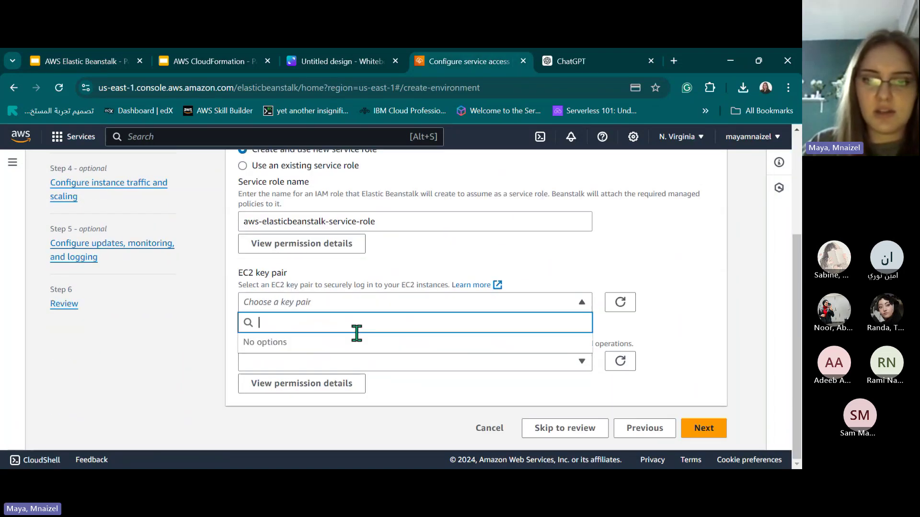
left_click(302, 302)
left_click(379, 360)
left_click(401, 317)
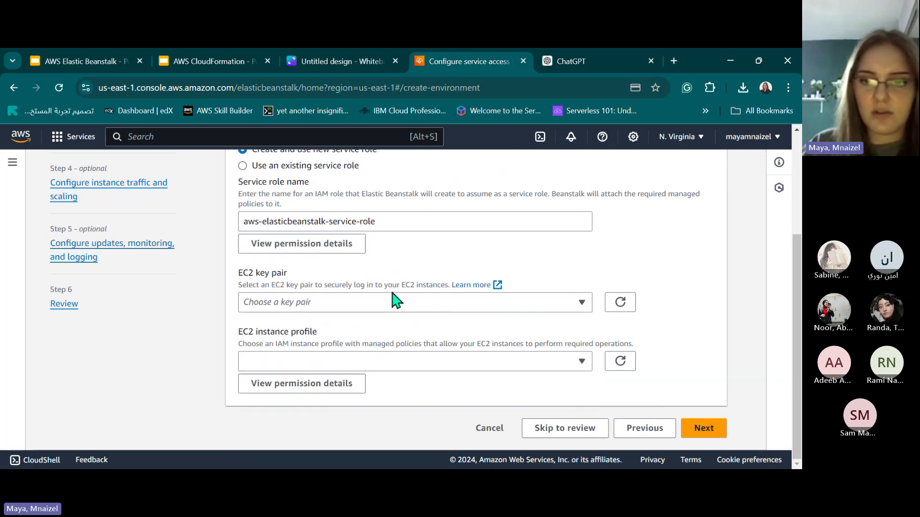
left_click(428, 306)
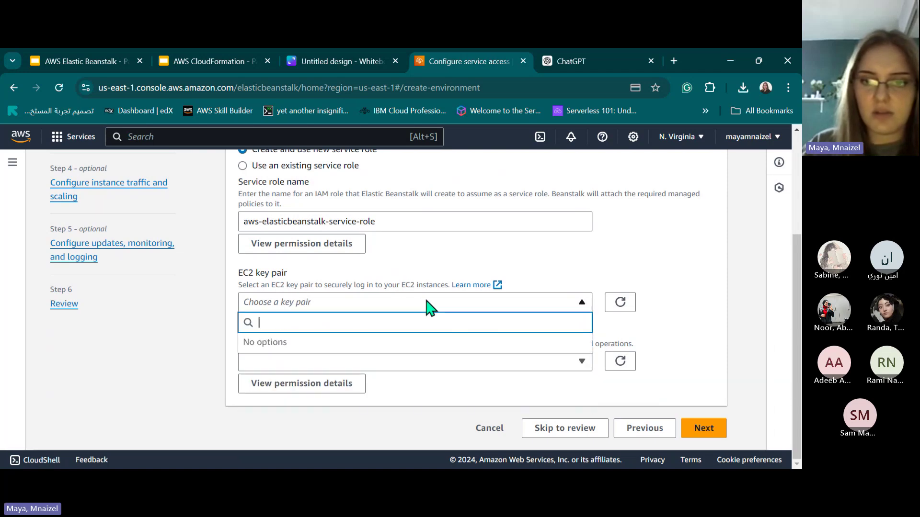
left_click(620, 302)
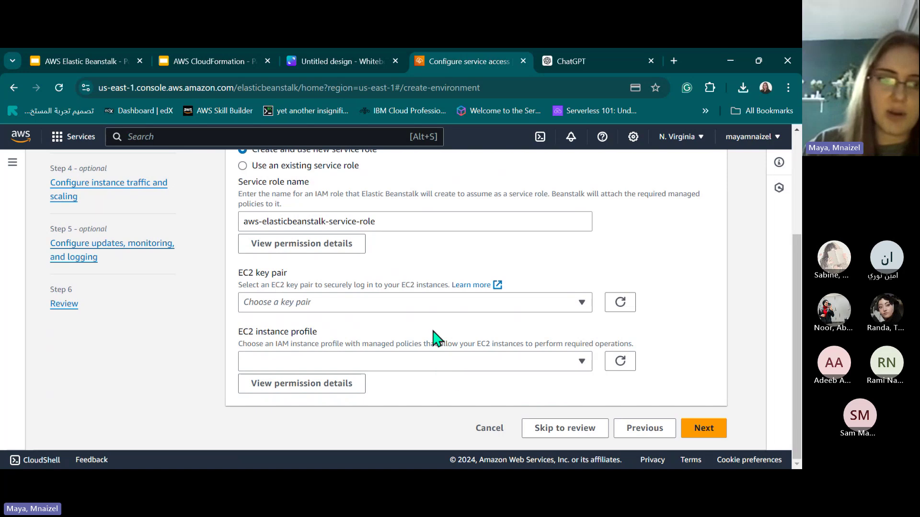
left_click(387, 363)
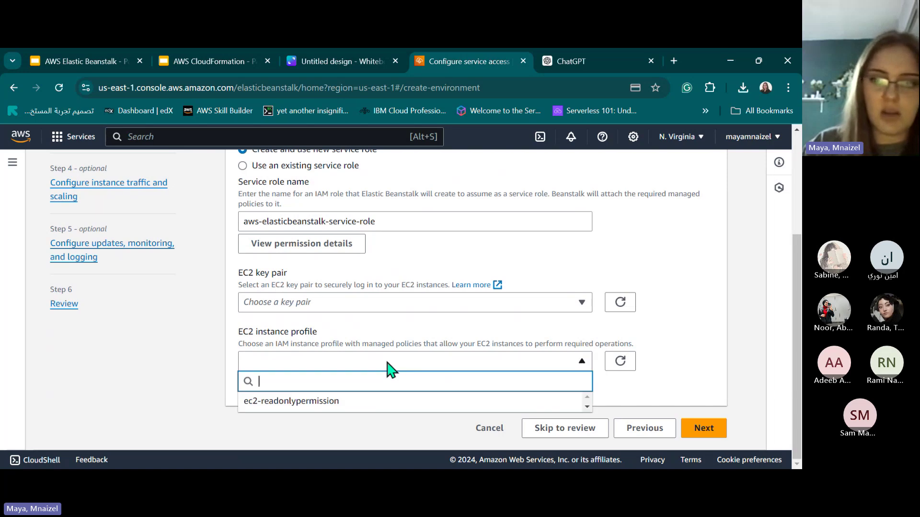
left_click(342, 406)
Review the instance profile's permission details, close them, and continue to networking.
left_click(346, 387)
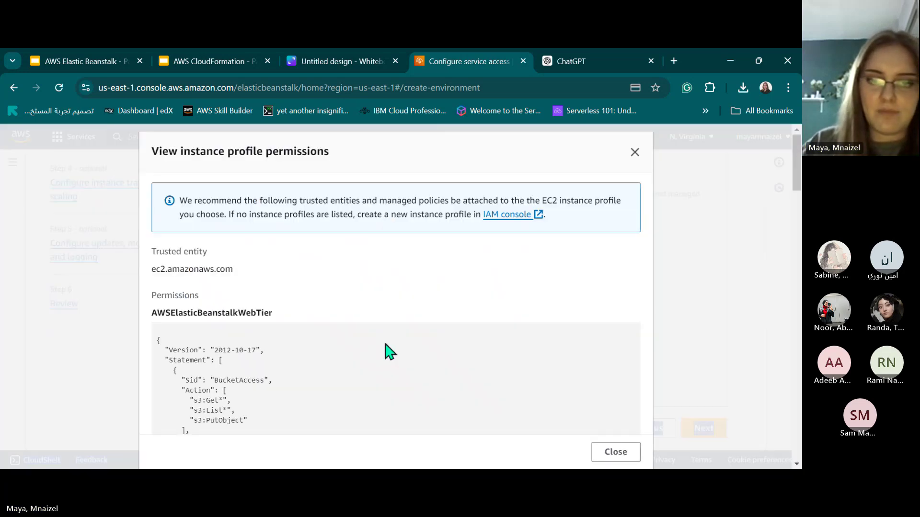
scroll(403, 332, "down", 3)
scroll(402, 331, "down", 15)
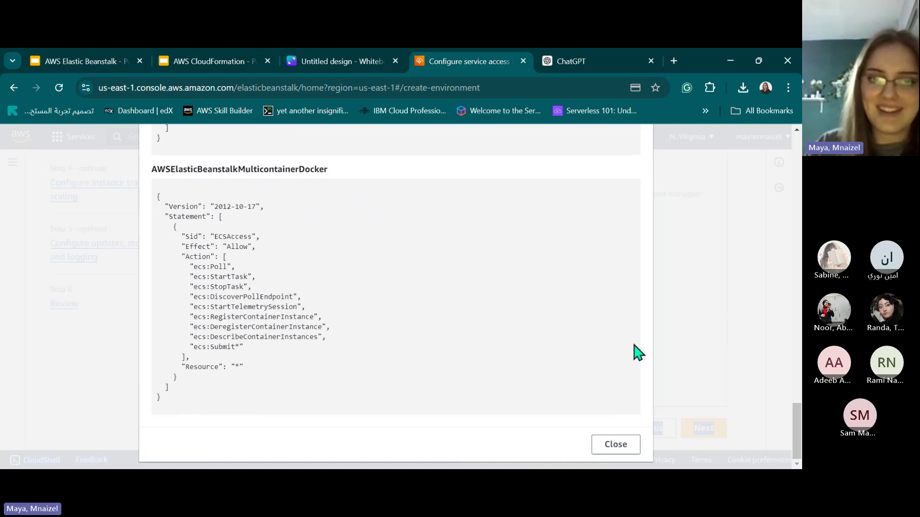
left_click(735, 326)
left_click(699, 428)
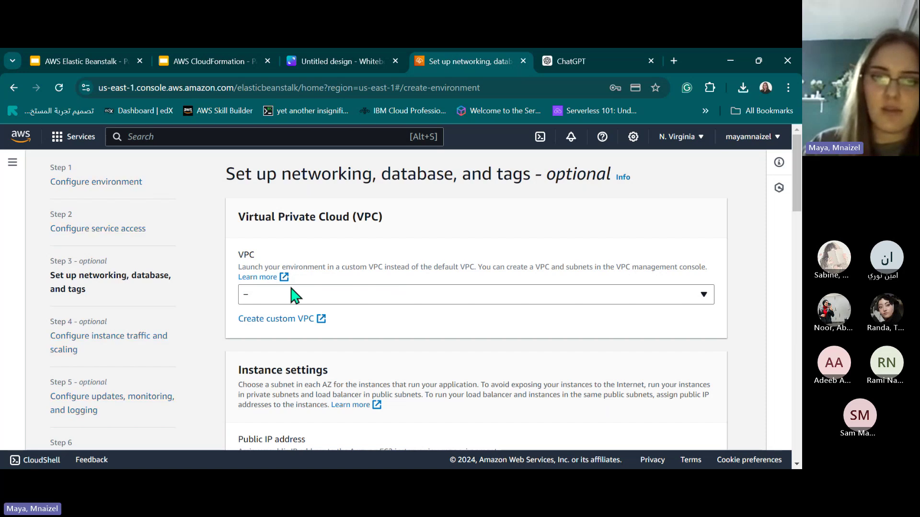
Choose the 172.31.0.0/16 VPC for the environment.
left_click(297, 295)
left_click(316, 334)
scroll(273, 336, "down", 4)
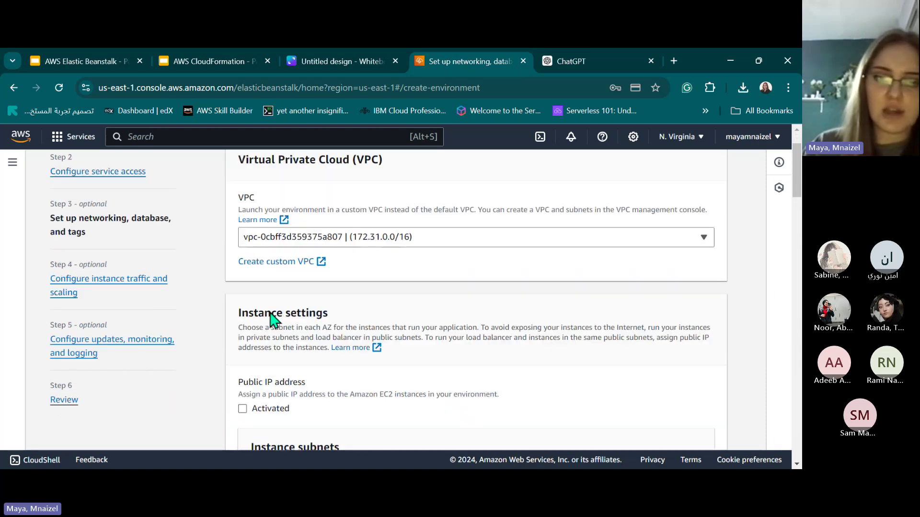
scroll(300, 345, "down", 3)
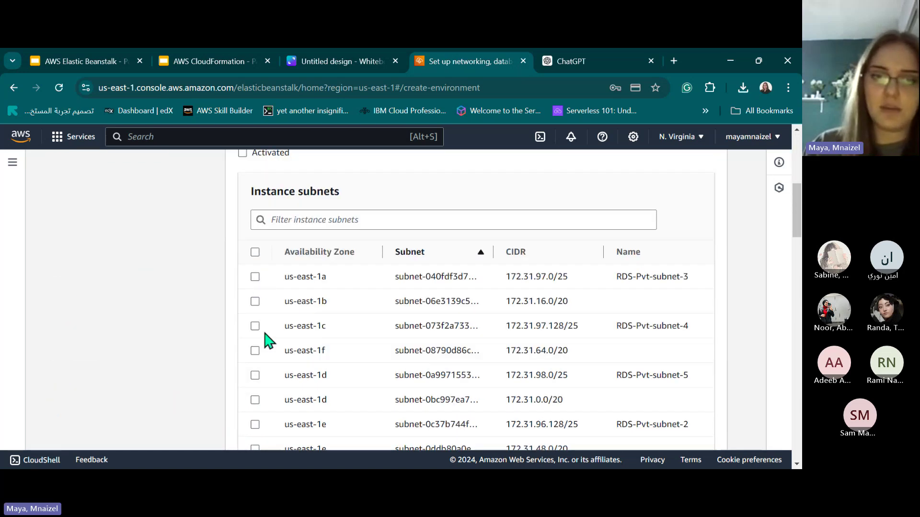
Tick the us-east-1a and us-east-1b subnets for the instances.
left_click(254, 278)
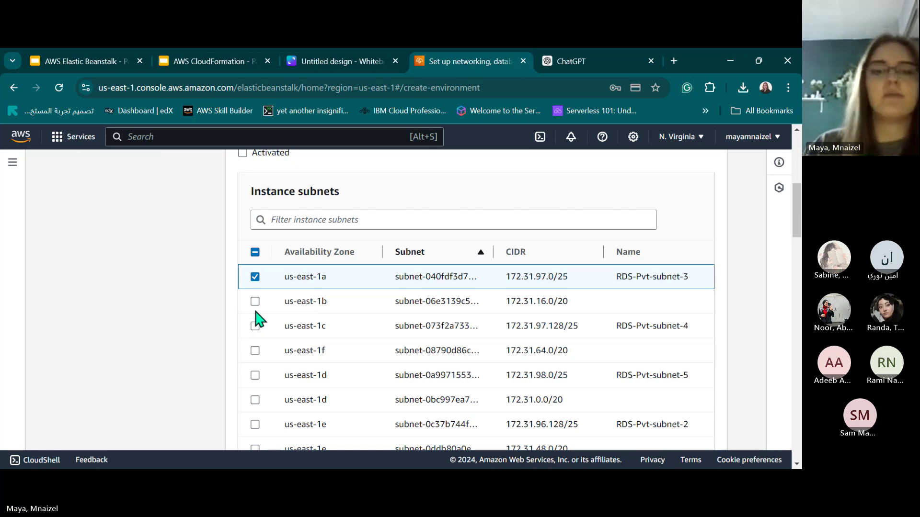
key("space")
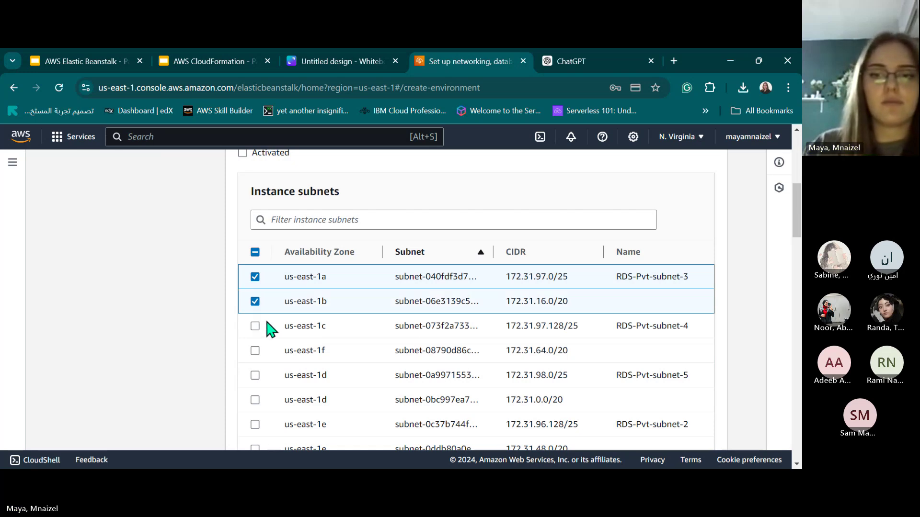
scroll(246, 257, "up", 5)
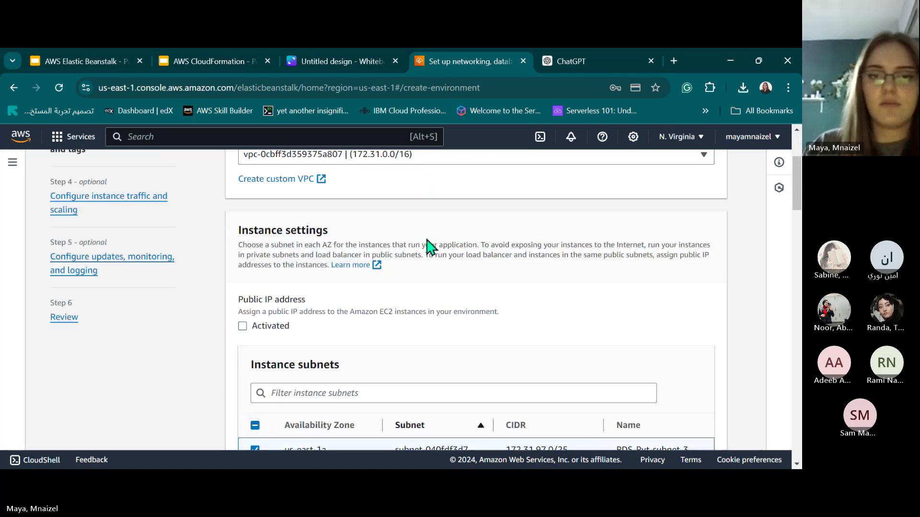
scroll(325, 296, "down", 9)
scroll(331, 299, "down", 6)
scroll(287, 311, "up", 3)
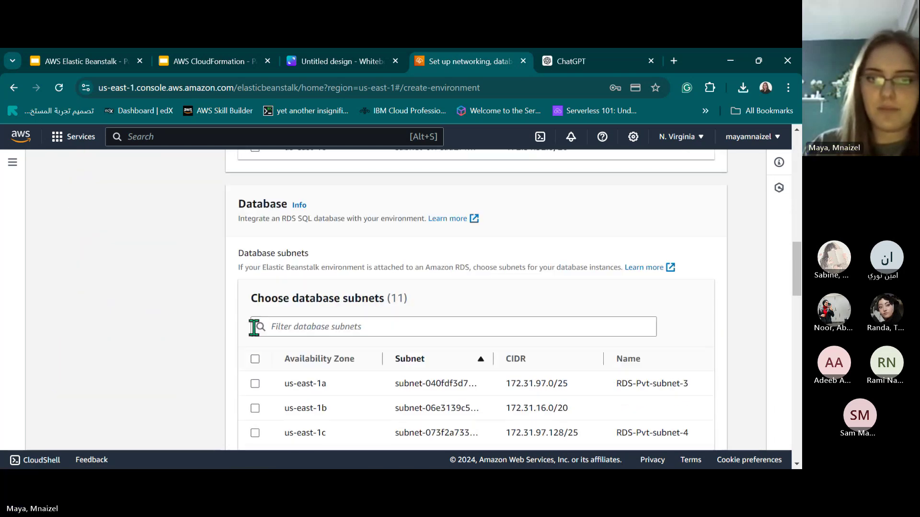
Select the us-east-1a, us-east-1b and us-east-1c database subnets.
left_click(254, 359)
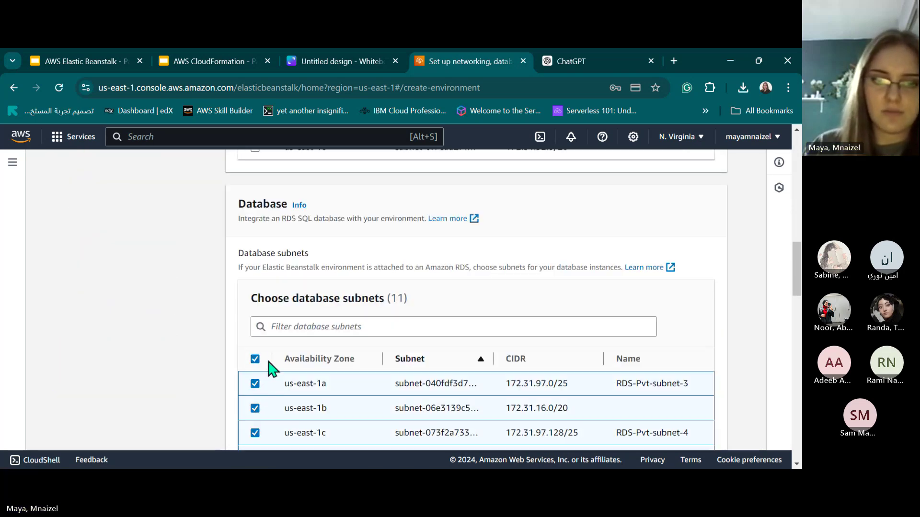
left_click(255, 359)
scroll(247, 330, "down", 1)
left_click(255, 321)
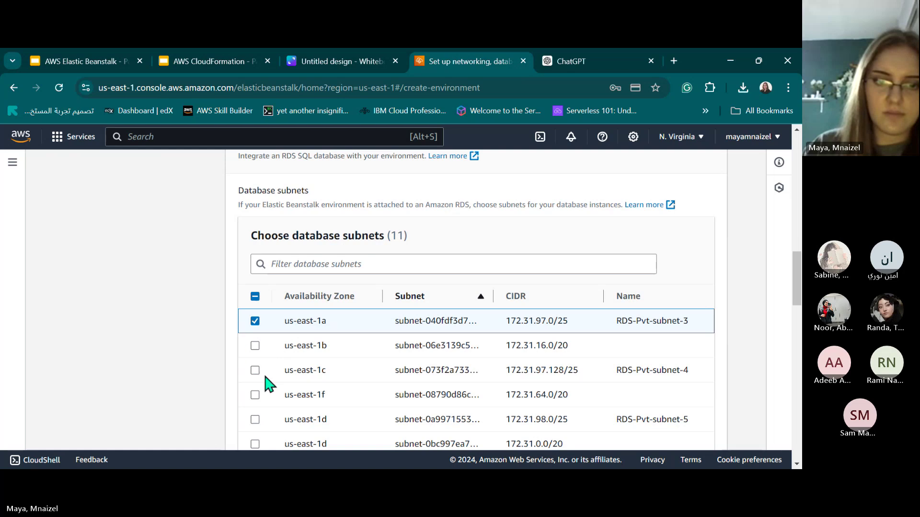
left_click(255, 346)
left_click(255, 370)
Review the networking settings and continue to the next wizard step.
scroll(257, 269, "up", 10)
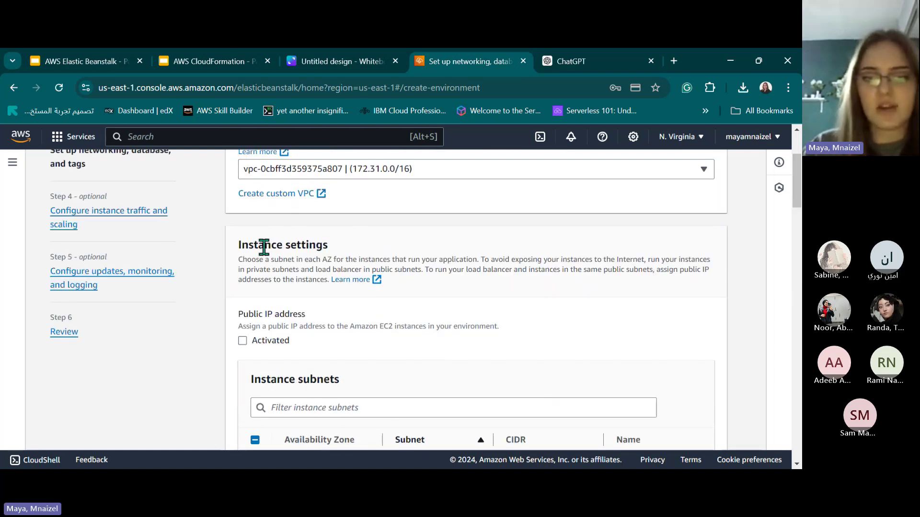
left_click_drag(242, 244, 352, 249)
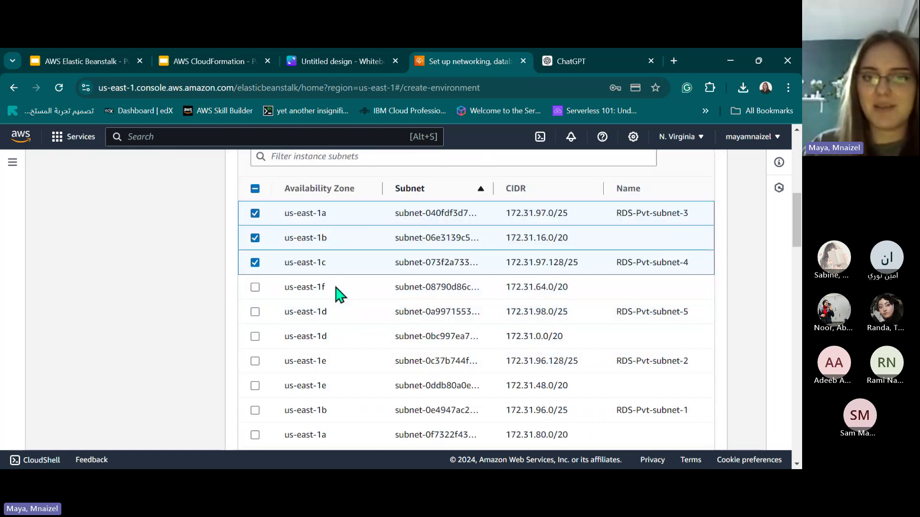
scroll(354, 314, "down", 5)
scroll(329, 292, "down", 15)
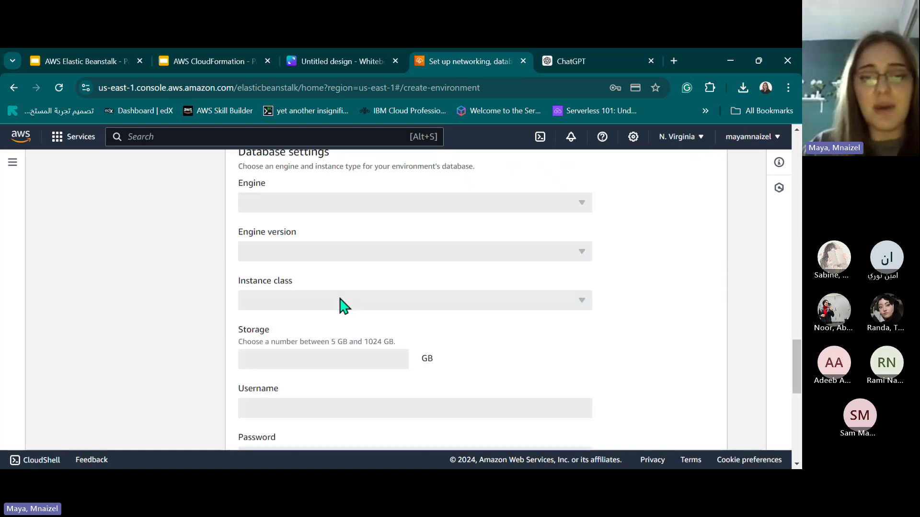
scroll(304, 267, "up", 5)
scroll(308, 294, "down", 5)
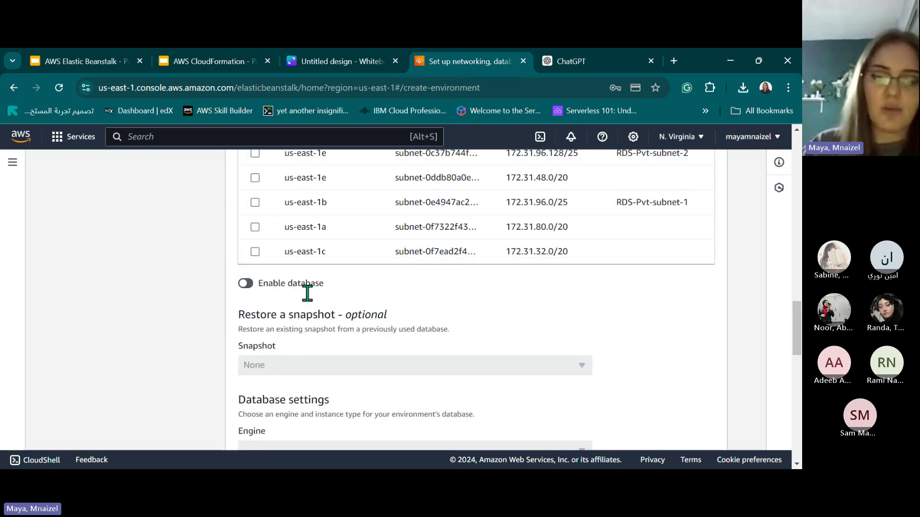
scroll(329, 304, "down", 10)
scroll(323, 304, "up", 8)
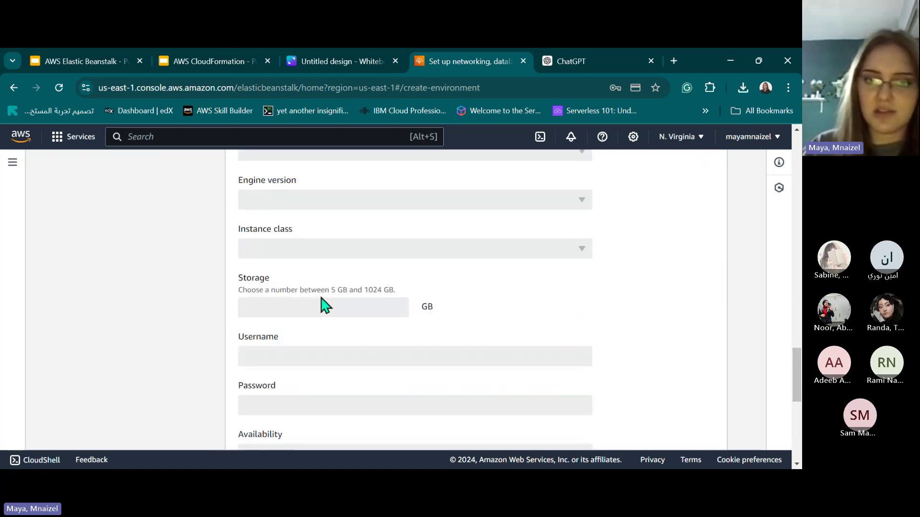
scroll(300, 273, "up", 1)
left_click_drag(276, 249, 275, 268)
scroll(287, 288, "up", 2)
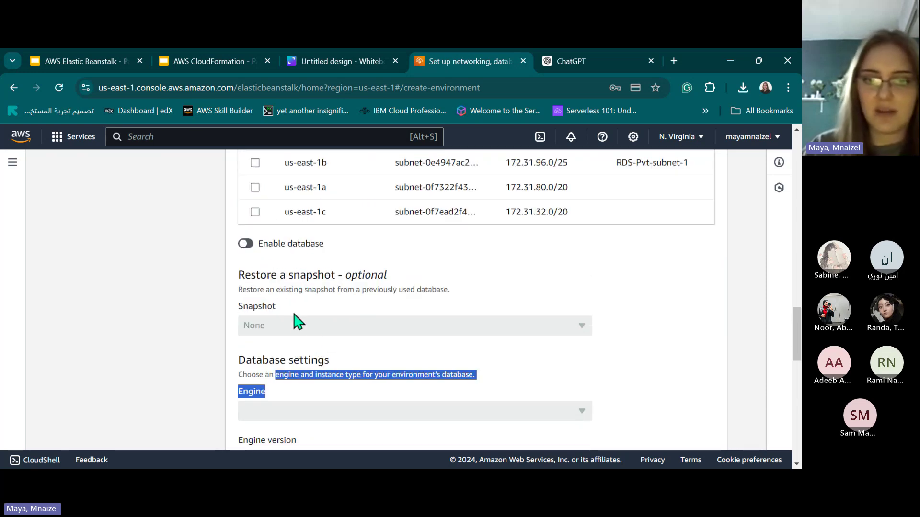
left_click(297, 322)
scroll(296, 323, "up", 1)
scroll(292, 306, "down", 12)
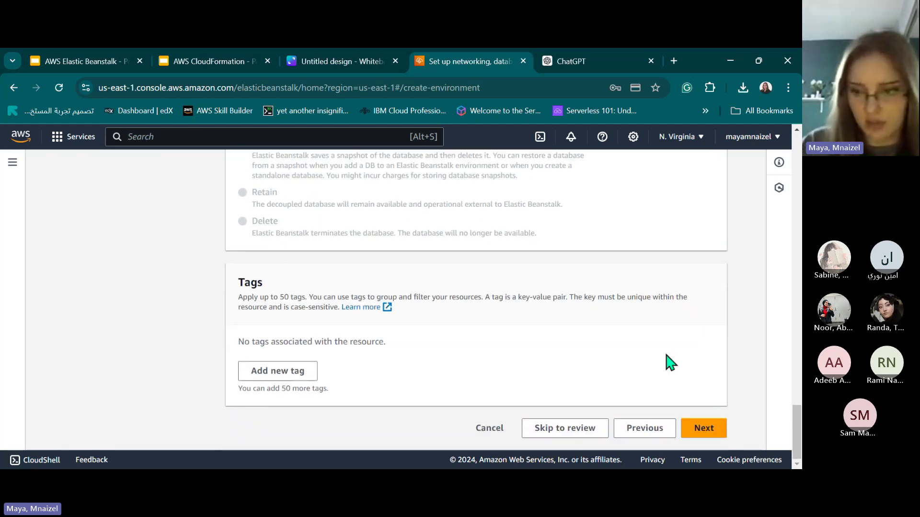
left_click(722, 430)
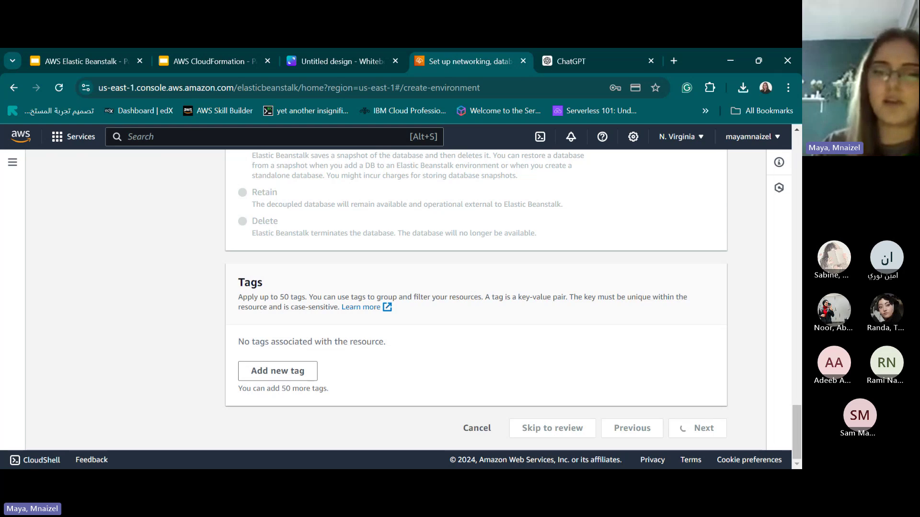
Keep the root volume type at the container default.
scroll(308, 297, "up", 20)
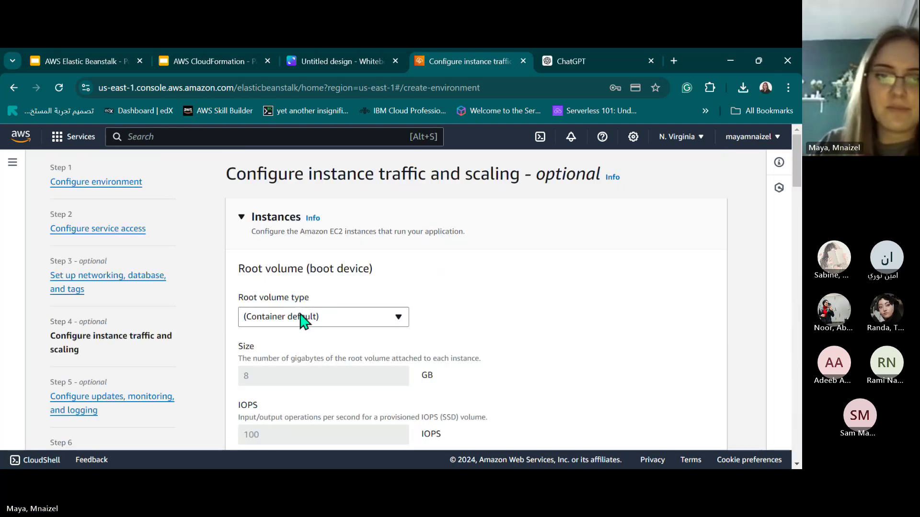
left_click(303, 317)
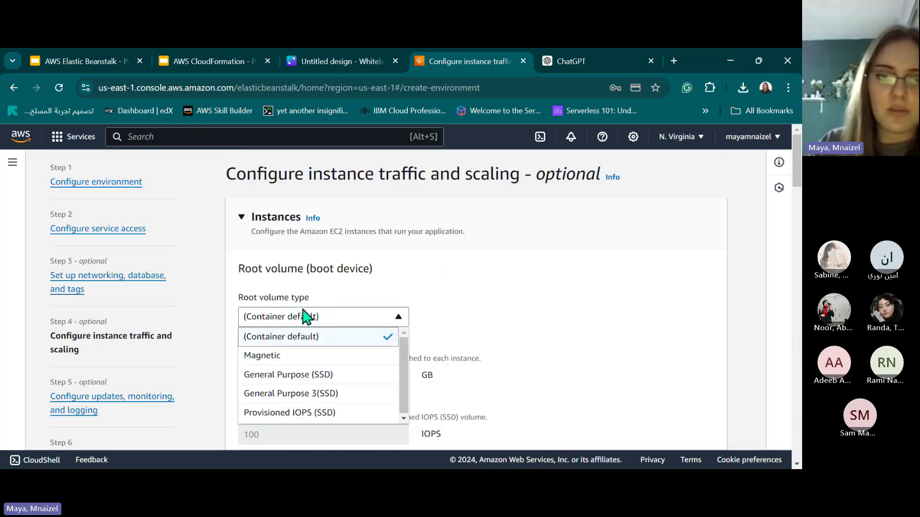
left_click(333, 338)
left_click_drag(243, 283, 434, 304)
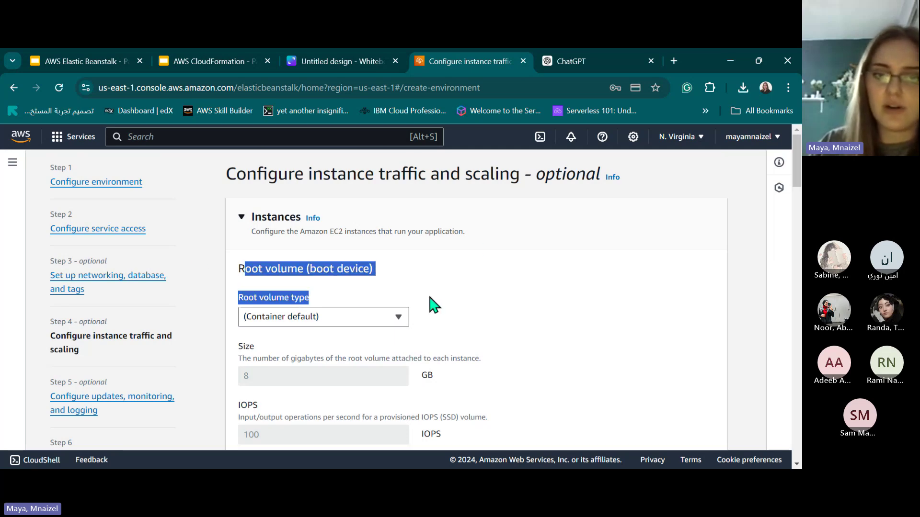
left_click(434, 305)
scroll(404, 308, "down", 12)
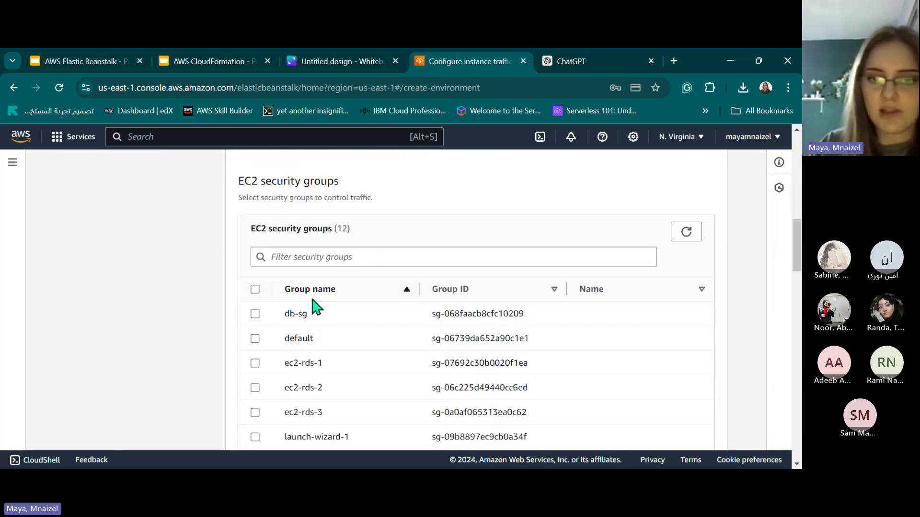
scroll(242, 257, "down", 1)
scroll(372, 246, "up", 3)
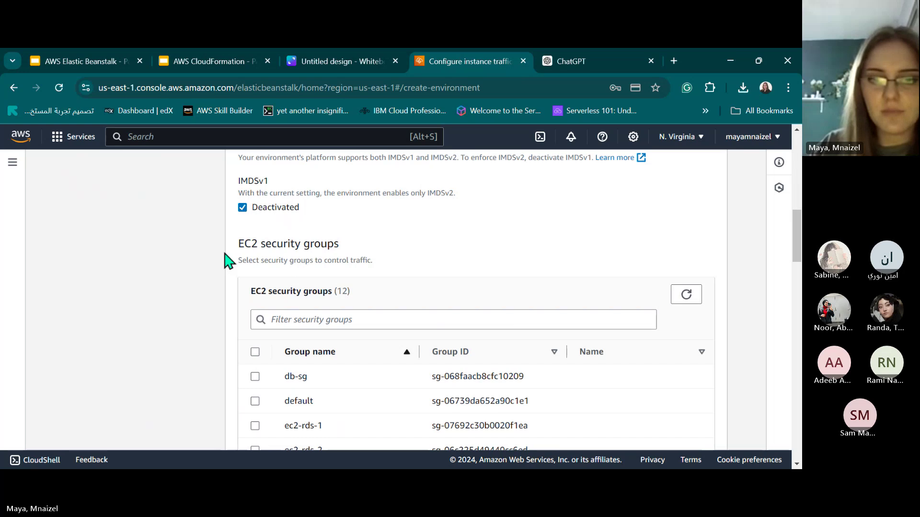
scroll(270, 330, "down", 3)
scroll(266, 330, "down", 1)
Attach the default EC2 security group to the instances.
left_click(255, 272)
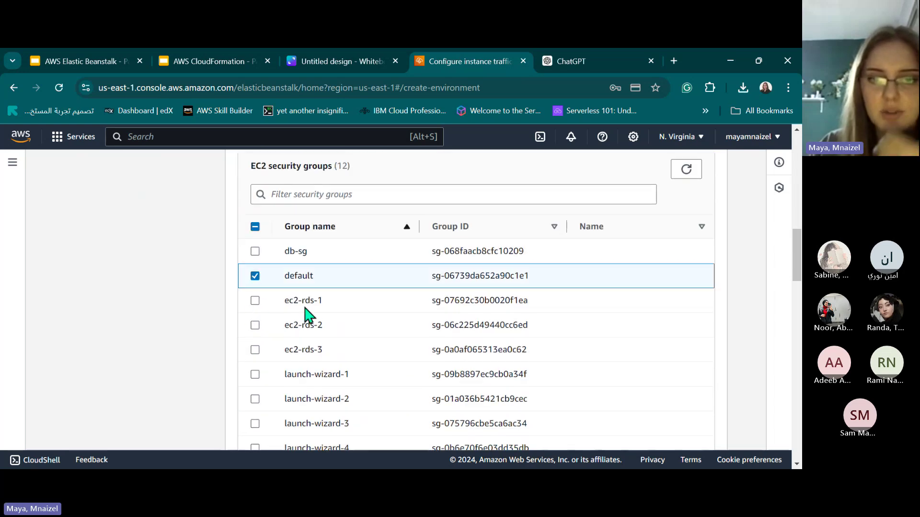
scroll(304, 313, "down", 10)
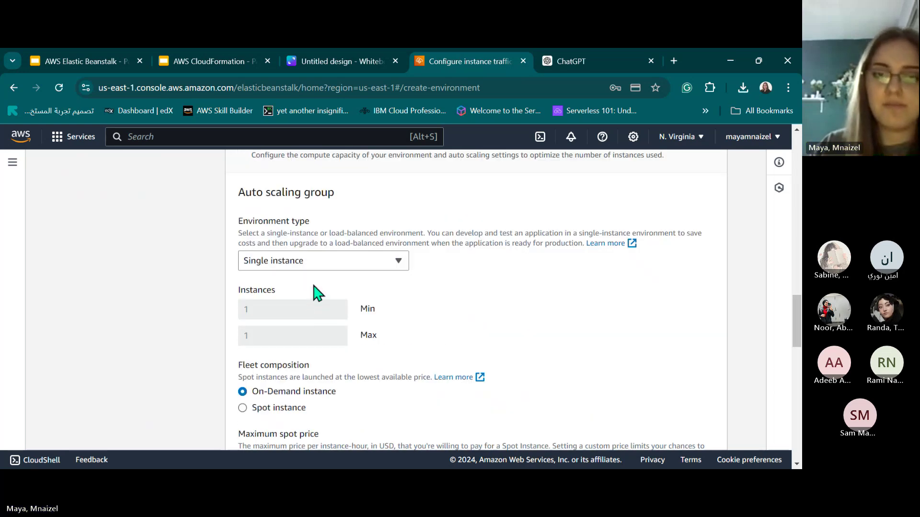
scroll(318, 287, "up", 3)
scroll(318, 284, "down", 6)
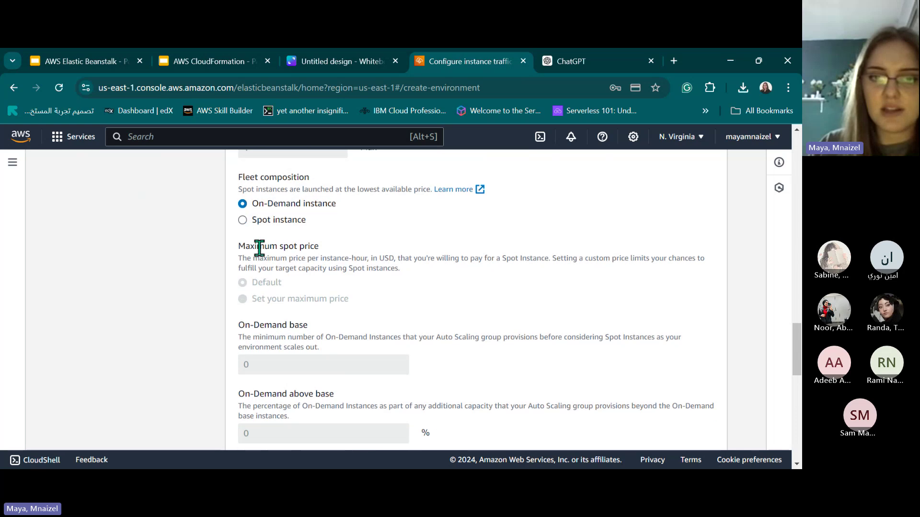
Leave the fleet composition on On-Demand instances.
left_click(272, 223)
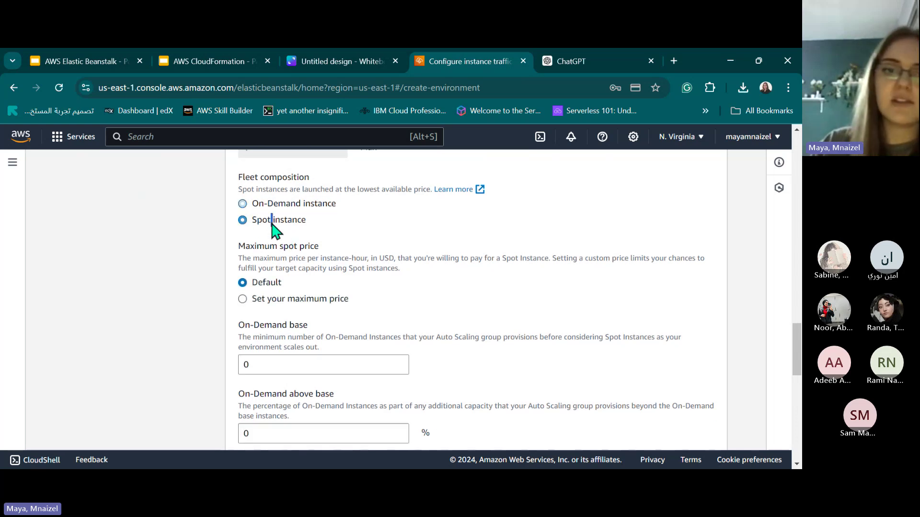
left_click(300, 204)
scroll(538, 372, "down", 10)
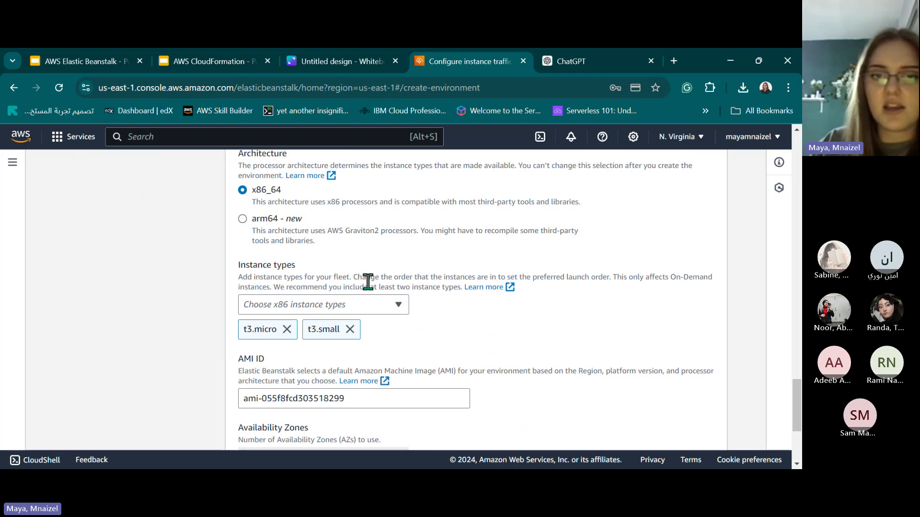
scroll(484, 312, "up", 3)
scroll(363, 299, "down", 3)
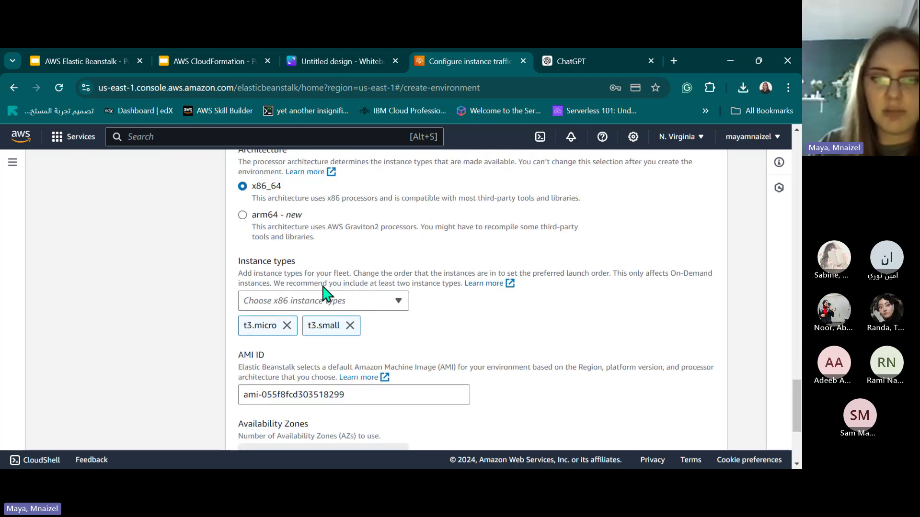
Remove t3.small so t3.micro is the only instance type.
left_click(350, 325)
scroll(324, 244, "up", 3)
scroll(302, 297, "down", 3)
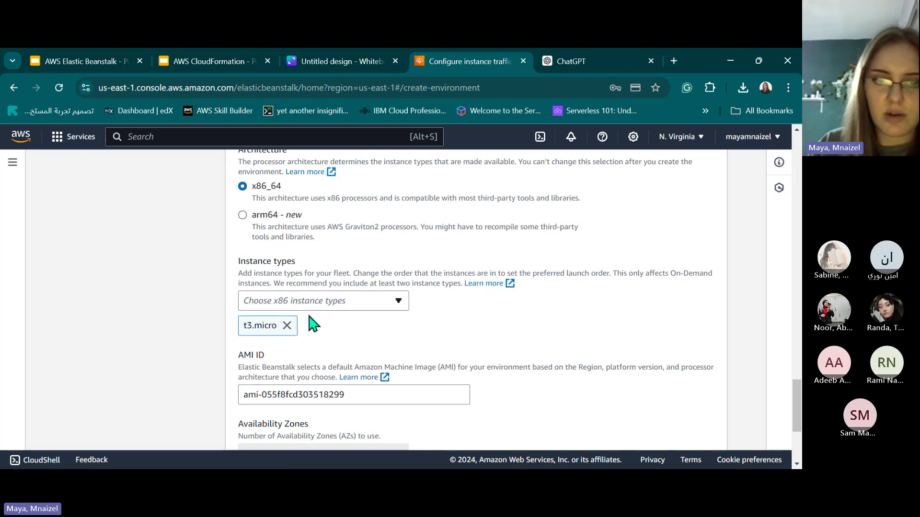
left_click(397, 302)
left_click(350, 303)
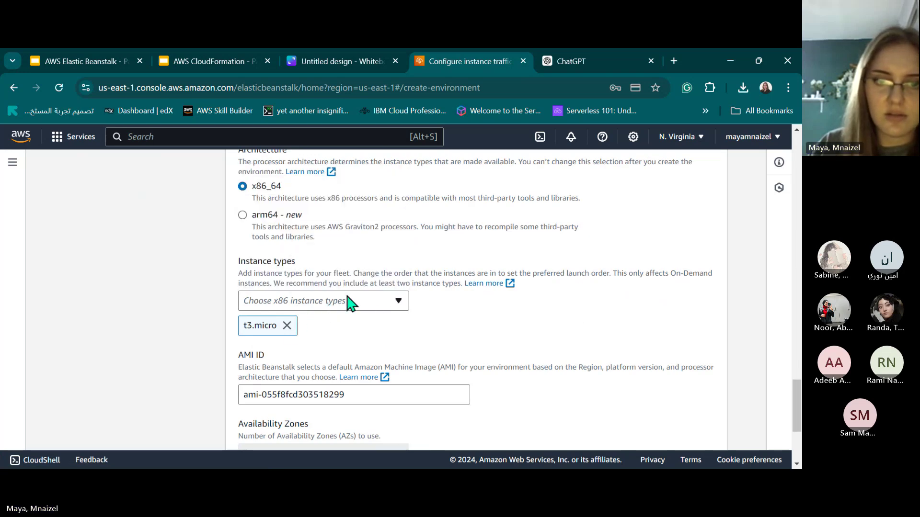
left_click(396, 302)
left_click(397, 305)
scroll(390, 275, "up", 4)
scroll(390, 276, "down", 5)
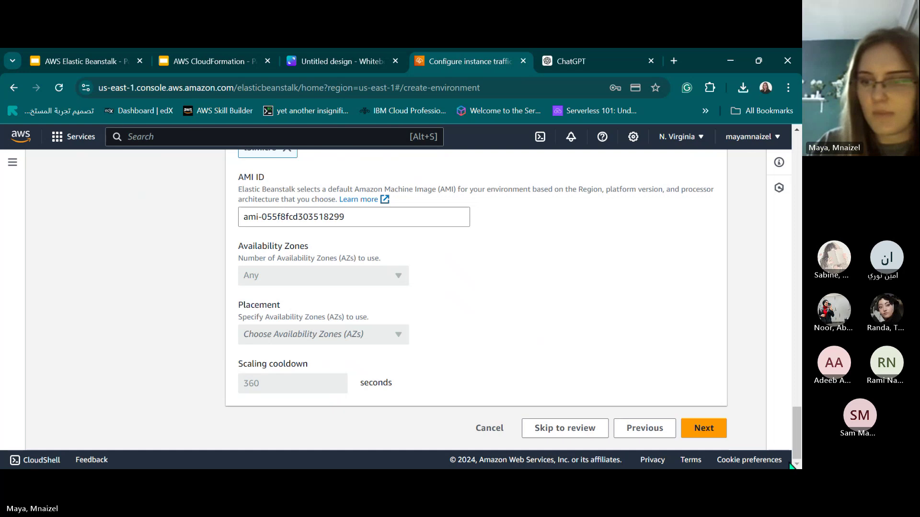
Save the instance traffic and scaling settings and advance to Step 5.
left_click(702, 428)
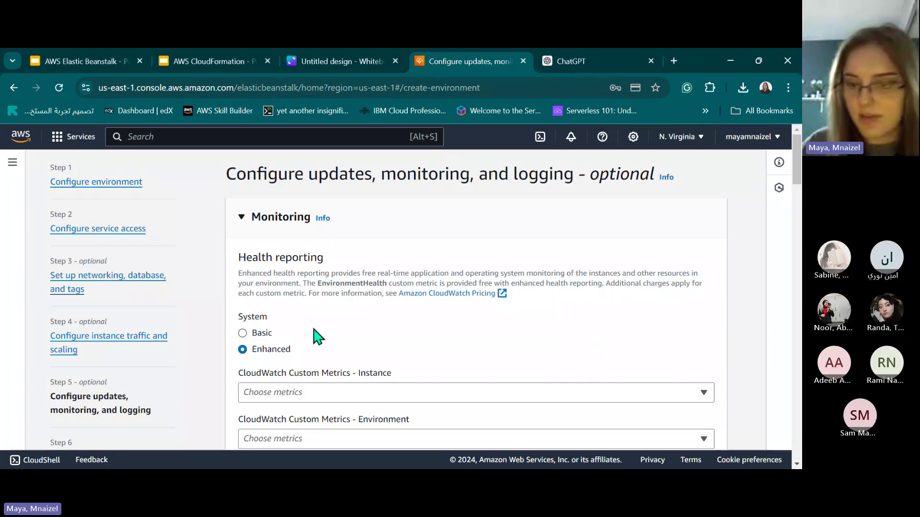
Set the system health reporting to Basic.
scroll(314, 332, "down", 3)
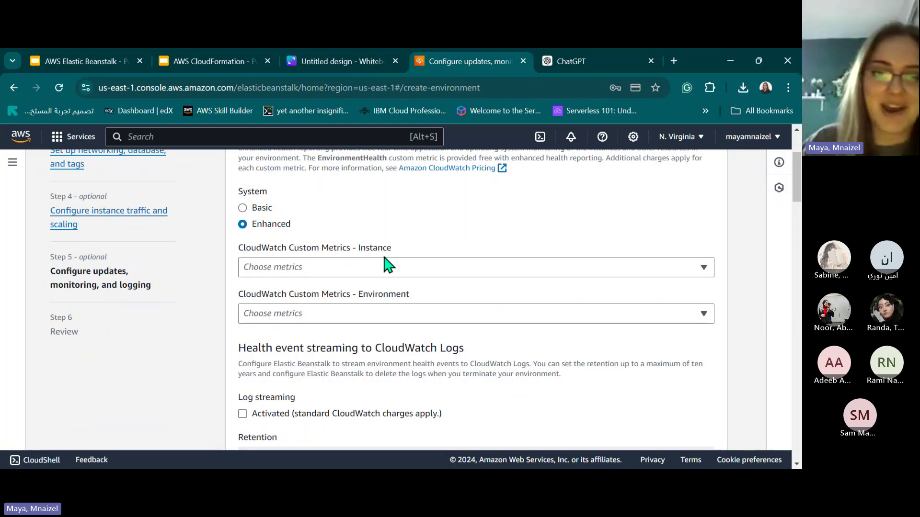
scroll(324, 329, "up", 1)
scroll(324, 330, "up", 1)
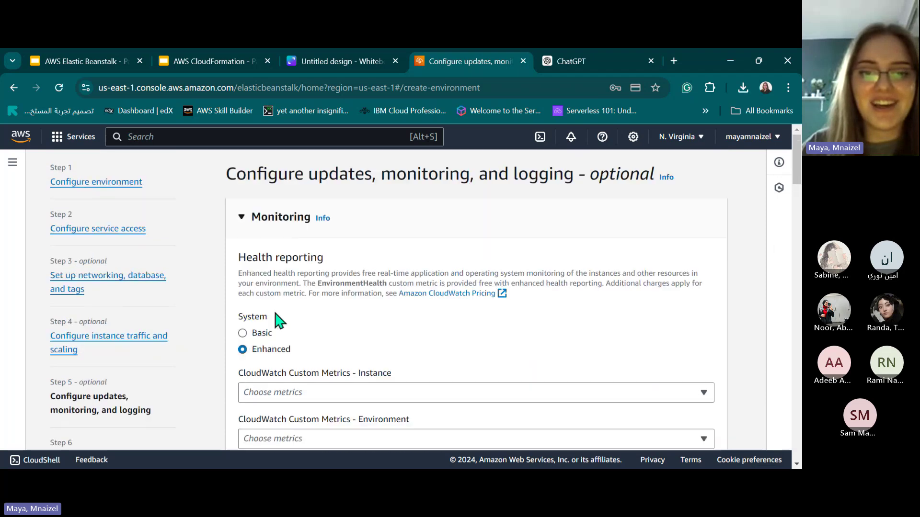
left_click(242, 333)
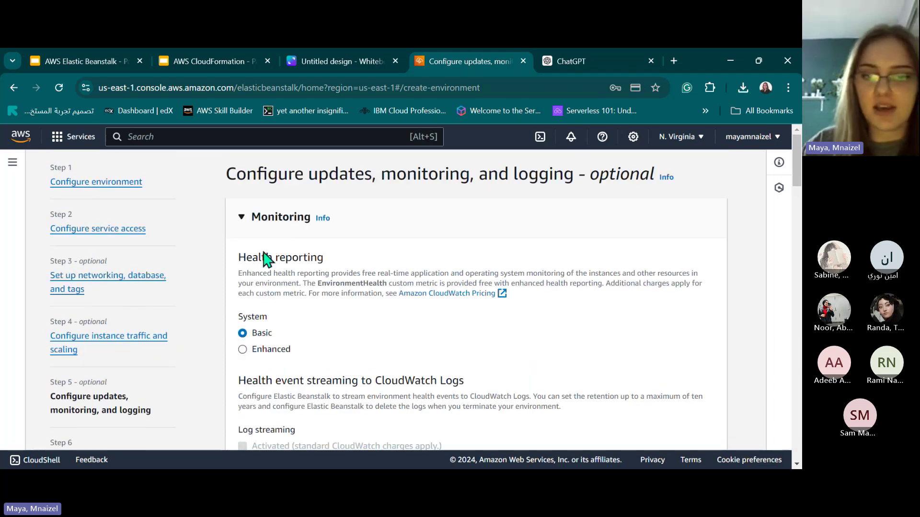
scroll(273, 266, "down", 4)
scroll(277, 225, "up", 4)
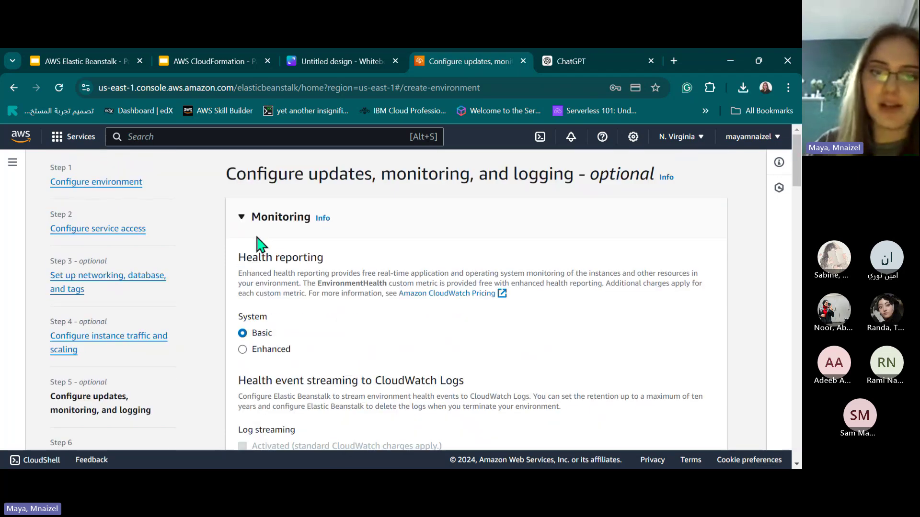
left_click_drag(253, 258, 268, 318)
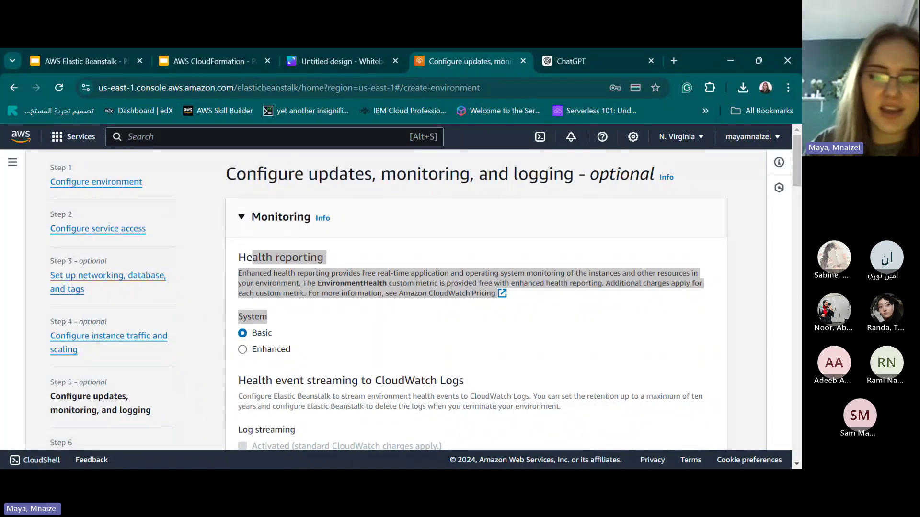
scroll(304, 293, "down", 6)
scroll(279, 239, "down", 1)
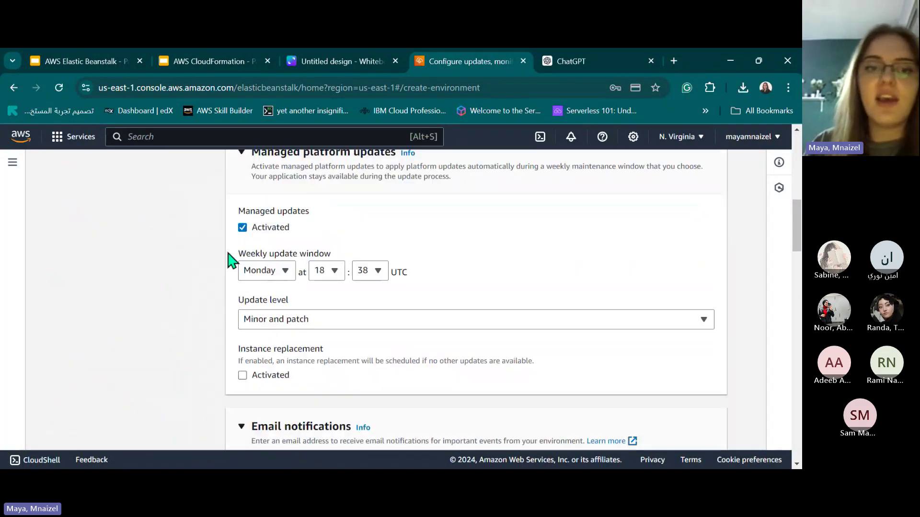
scroll(374, 328, "down", 4)
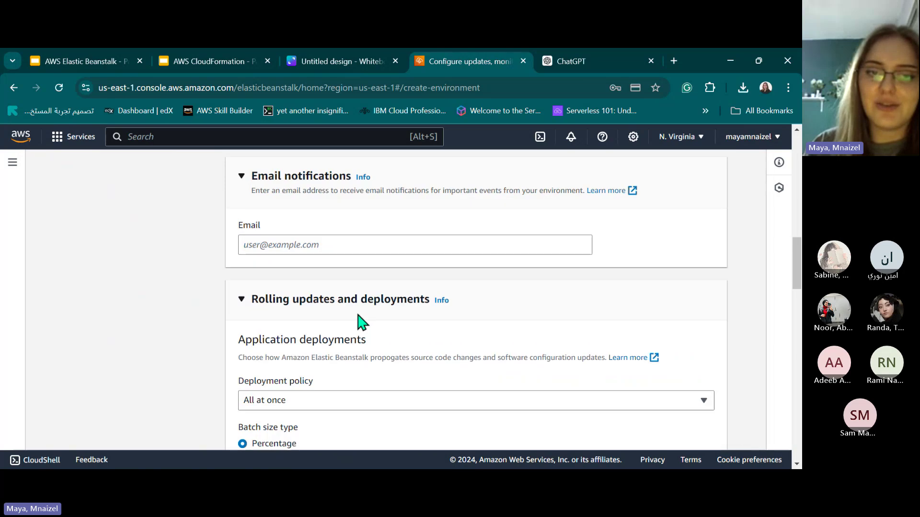
scroll(336, 331, "up", 1)
Enter the contact e-mail address for environment event notifications.
left_click(311, 304)
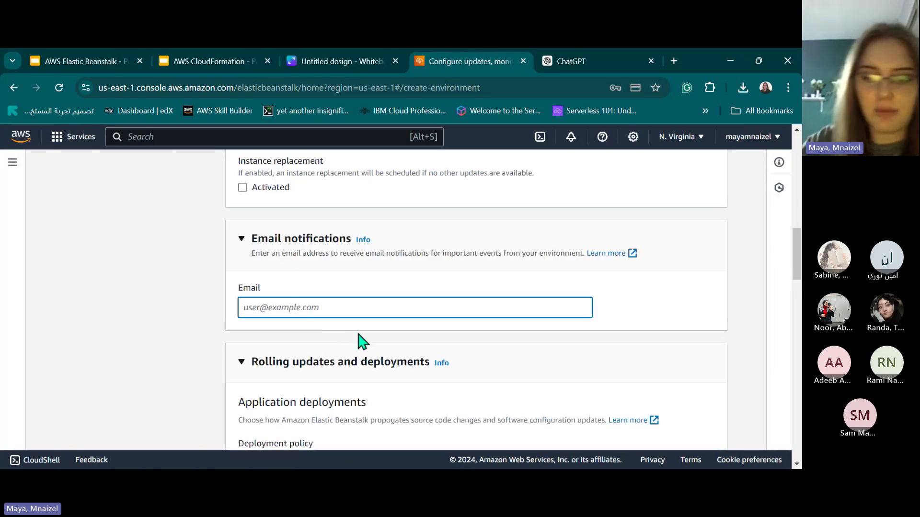
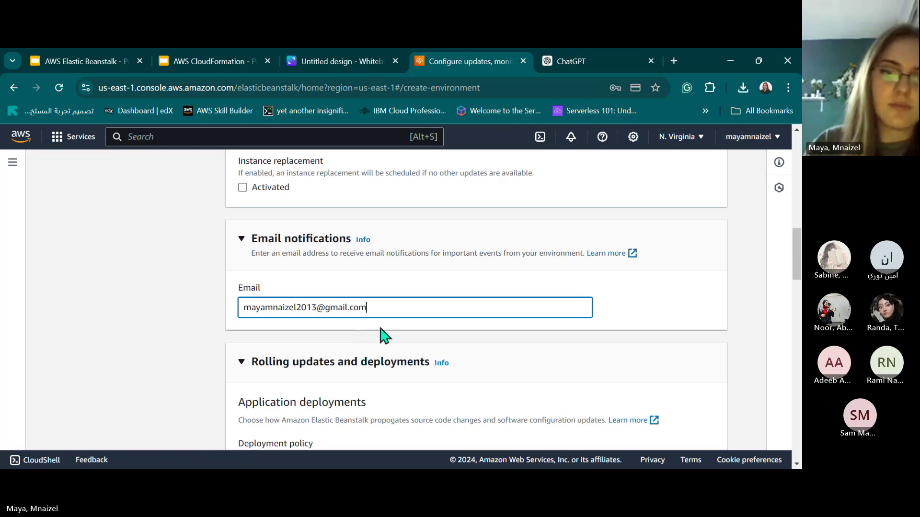
scroll(383, 335, "down", 4)
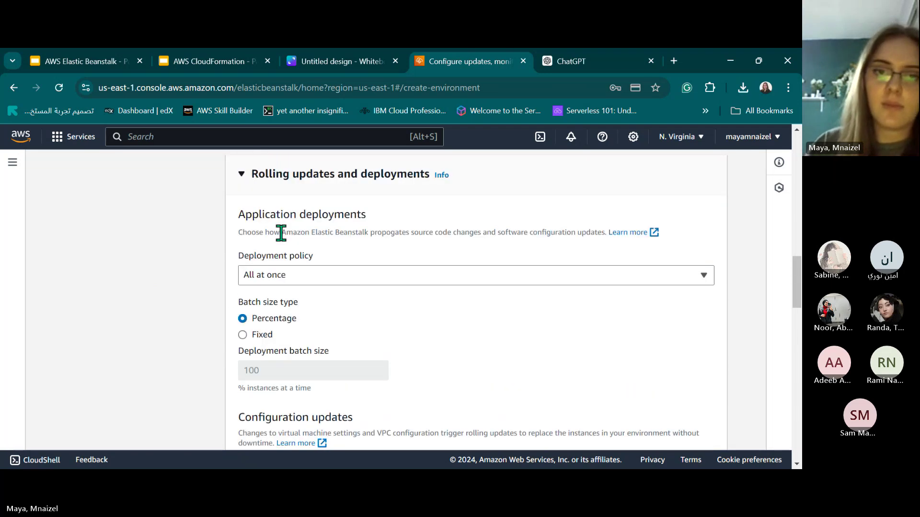
left_click_drag(281, 233, 351, 193)
left_click(352, 193)
scroll(420, 273, "down", 10)
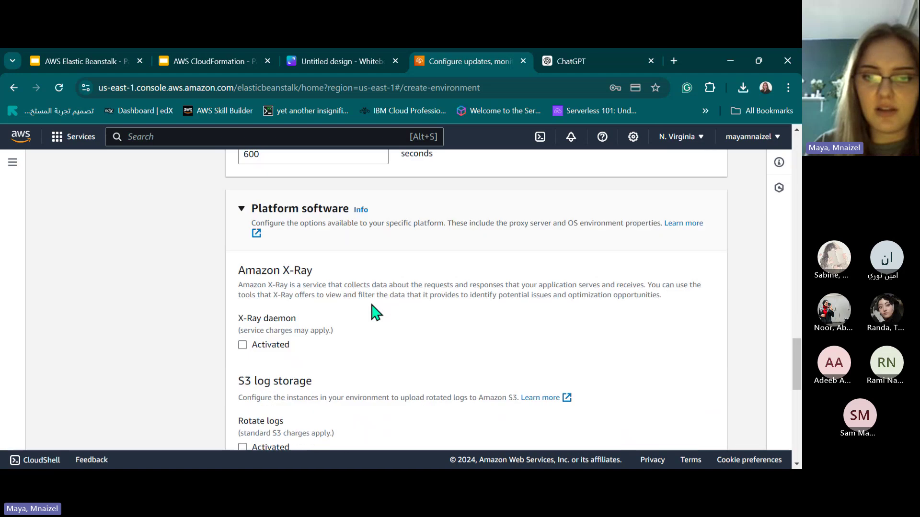
scroll(314, 287, "up", 1)
scroll(316, 266, "down", 5)
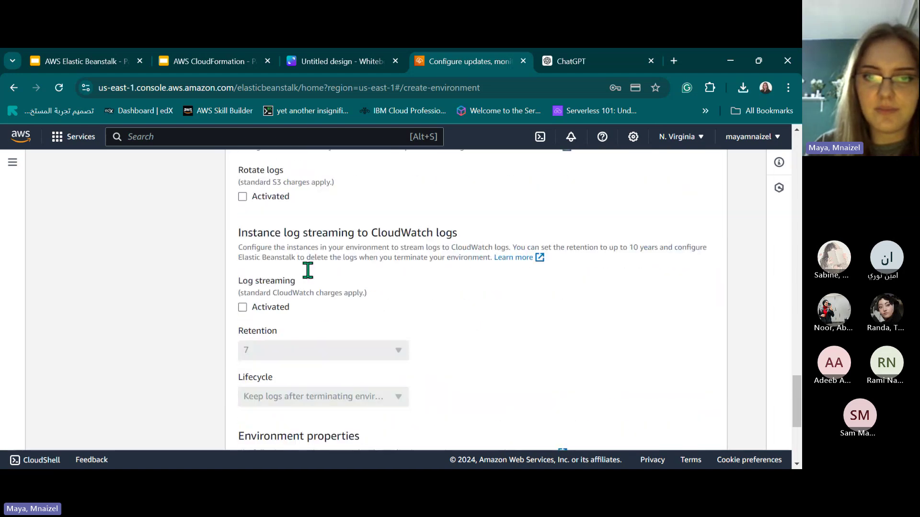
scroll(306, 269, "up", 8)
scroll(301, 345, "down", 1)
Try to advance, triggering the error that managed updates need enhanced health reporting.
scroll(292, 333, "down", 4)
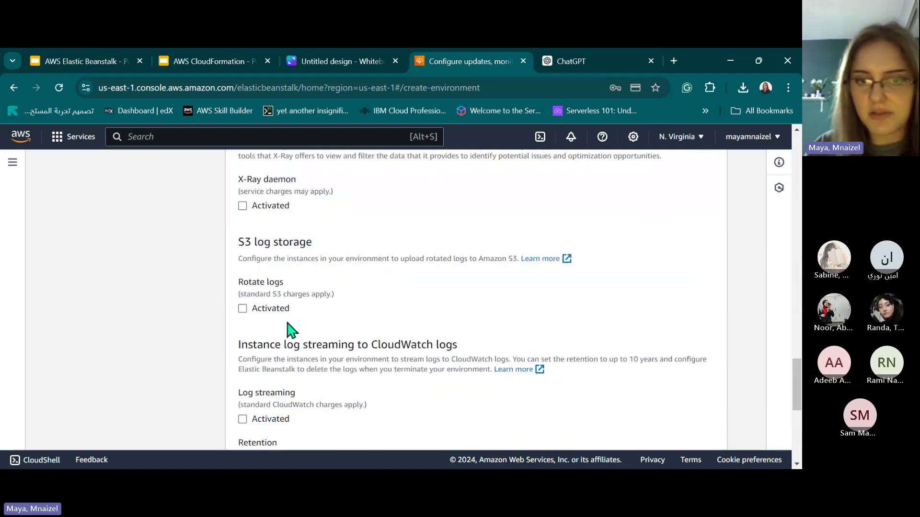
scroll(349, 324, "down", 6)
left_click(704, 428)
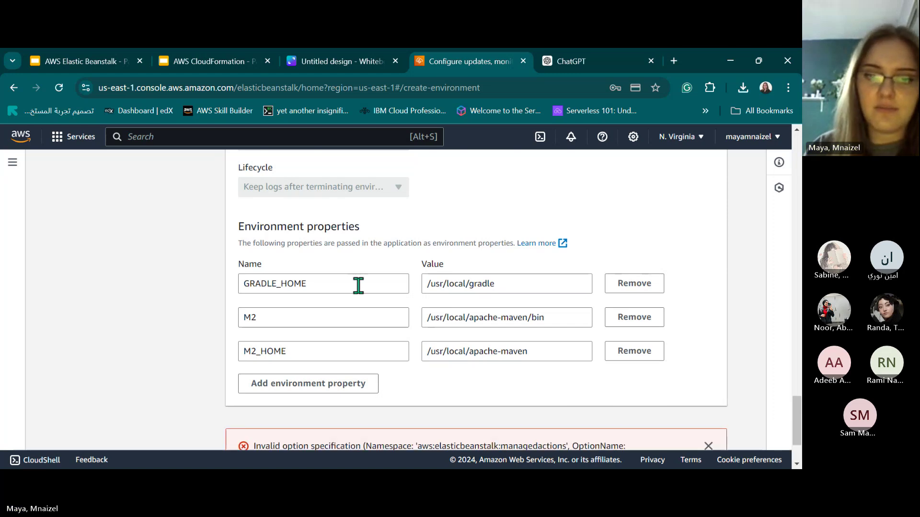
left_click_drag(397, 350, 595, 365)
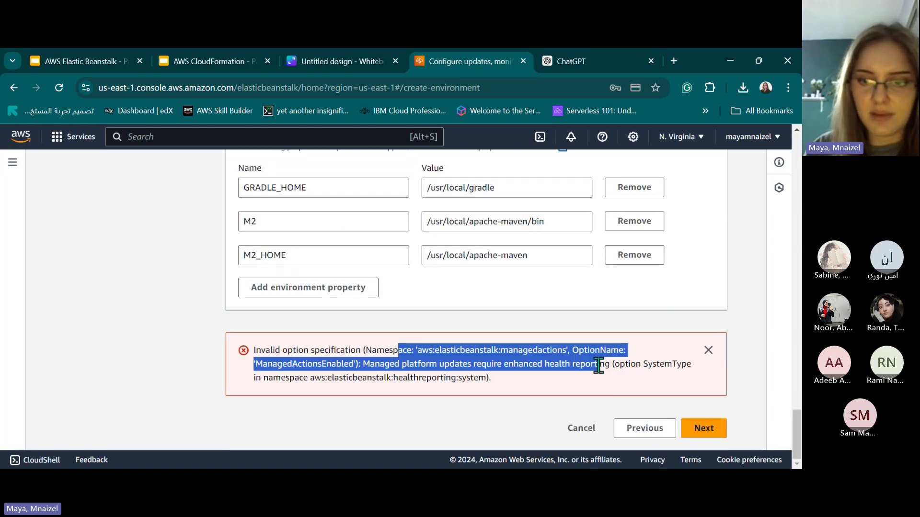
left_click(548, 384)
Scroll back up to the Managed platform updates settings.
scroll(318, 302, "up", 10)
scroll(347, 278, "up", 1)
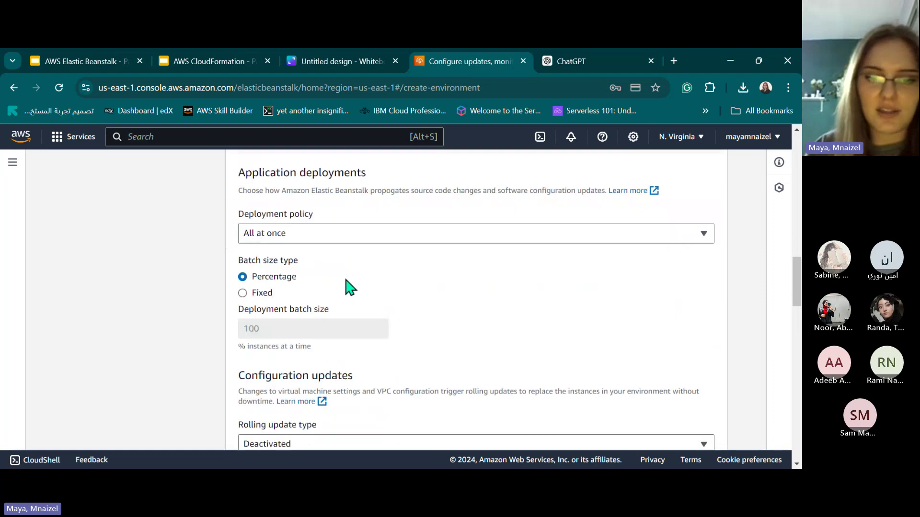
scroll(326, 299, "down", 5)
scroll(303, 312, "up", 3)
scroll(303, 308, "down", 15)
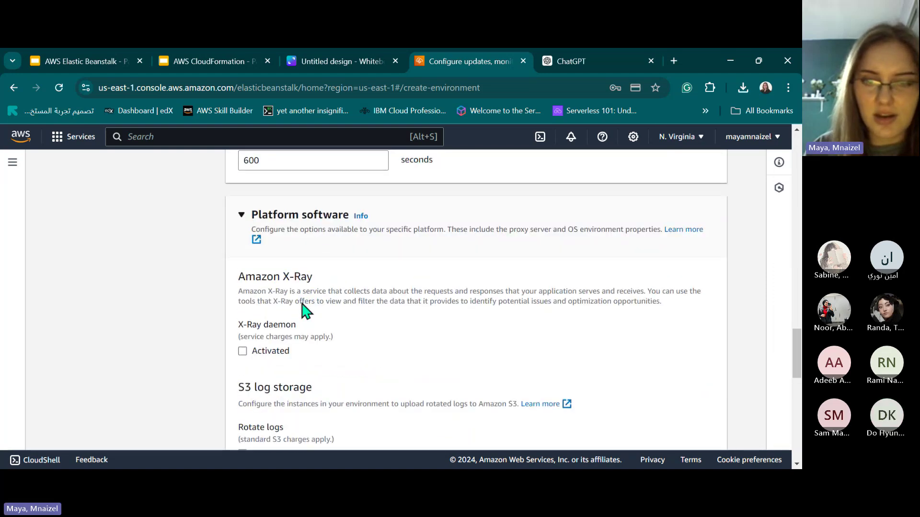
scroll(314, 302, "up", 6)
scroll(315, 302, "up", 15)
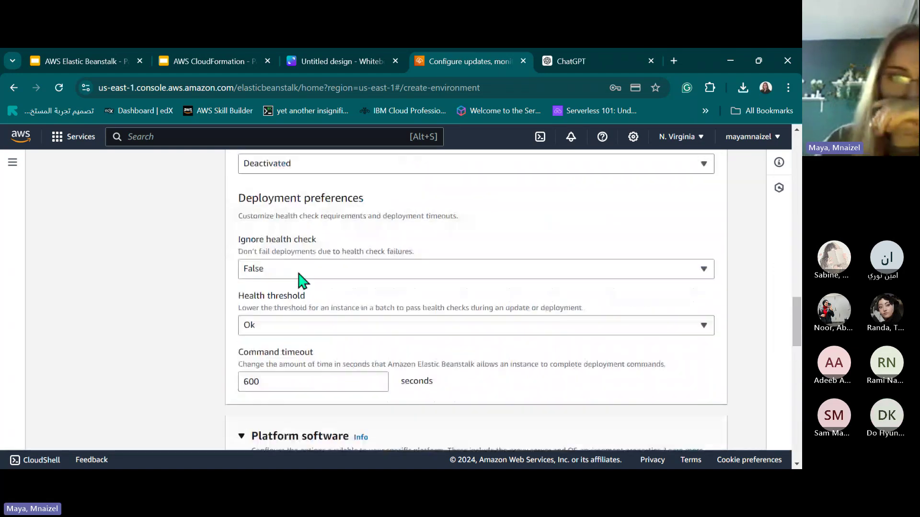
scroll(373, 244, "up", 10)
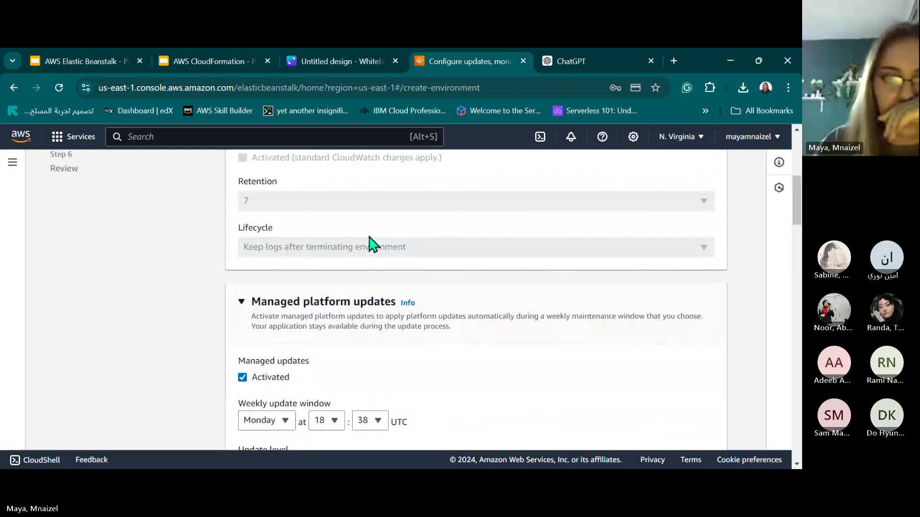
scroll(371, 245, "down", 7)
scroll(309, 246, "up", 1)
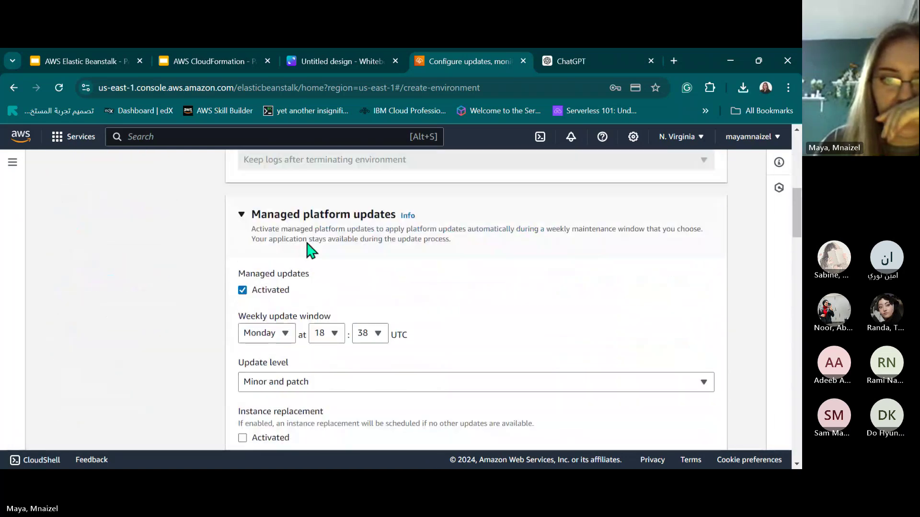
left_click(242, 291)
left_click(242, 215)
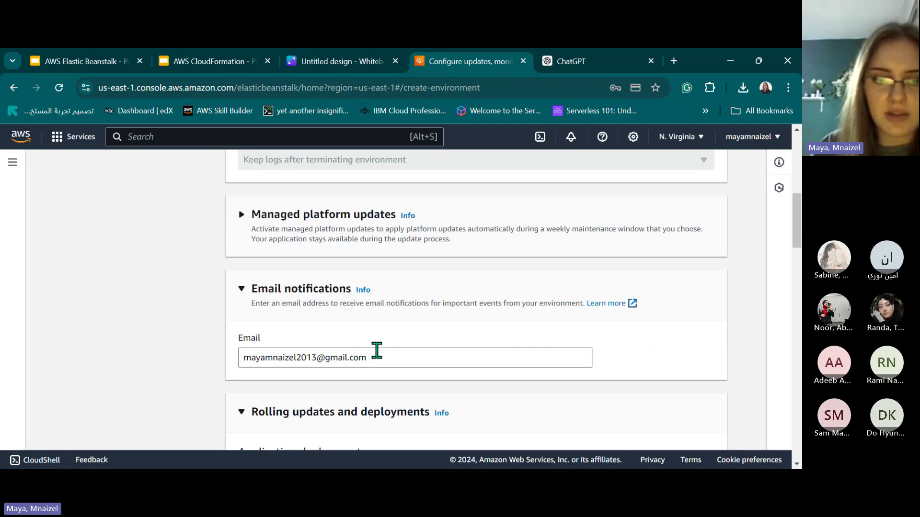
scroll(377, 350, "down", 3)
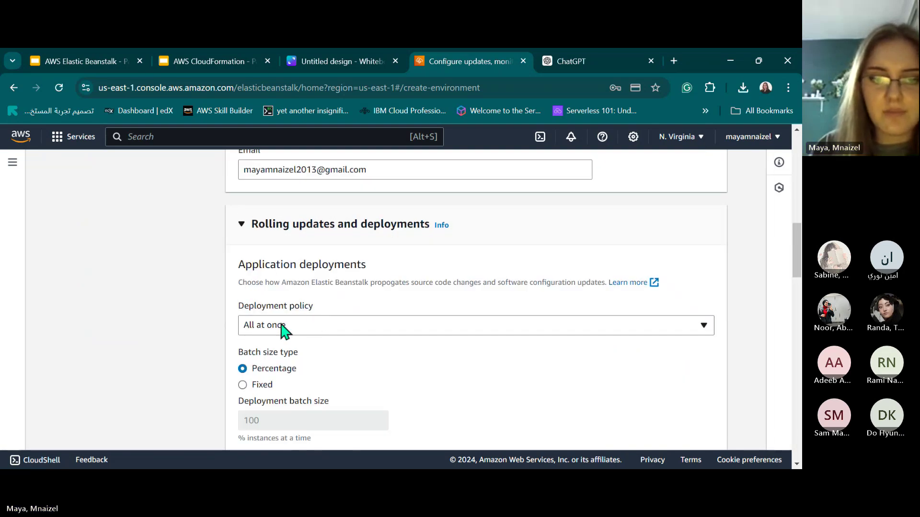
scroll(250, 335, "down", 2)
scroll(251, 335, "up", 1)
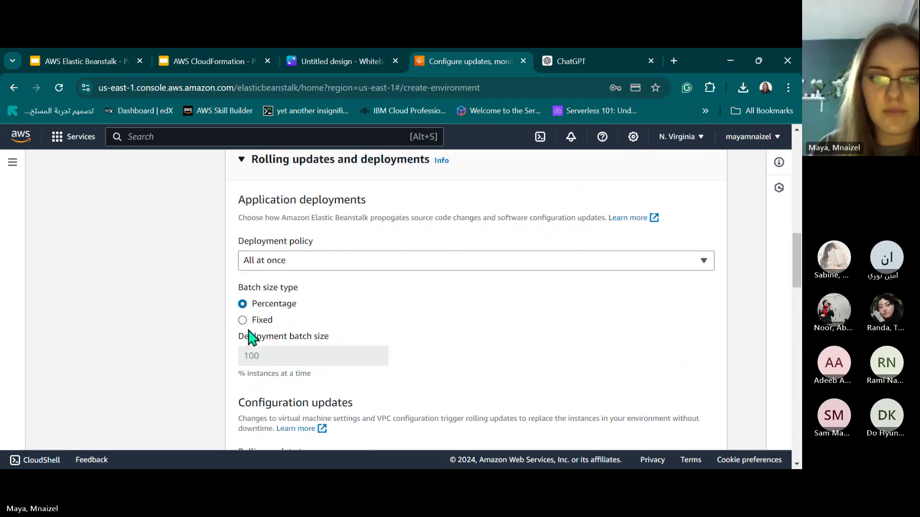
scroll(260, 238, "up", 1)
scroll(285, 310, "down", 5)
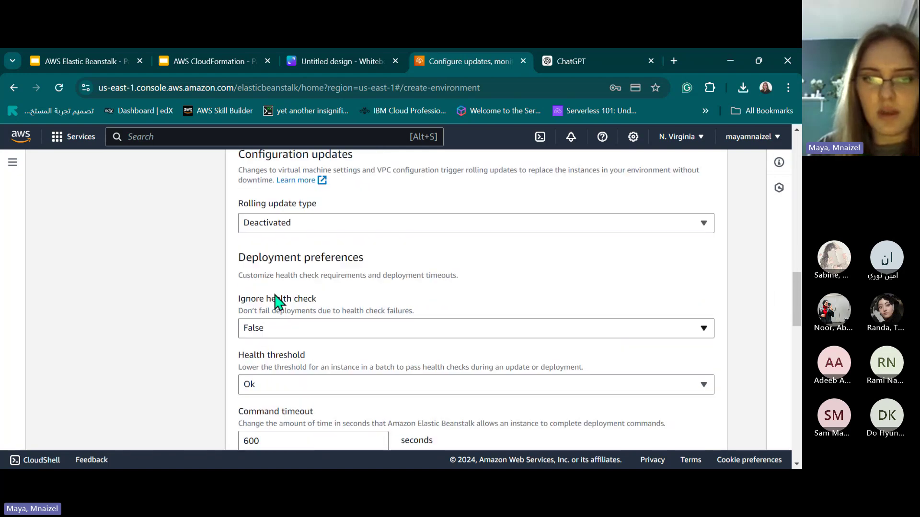
scroll(263, 212, "up", 2)
scroll(263, 210, "down", 7)
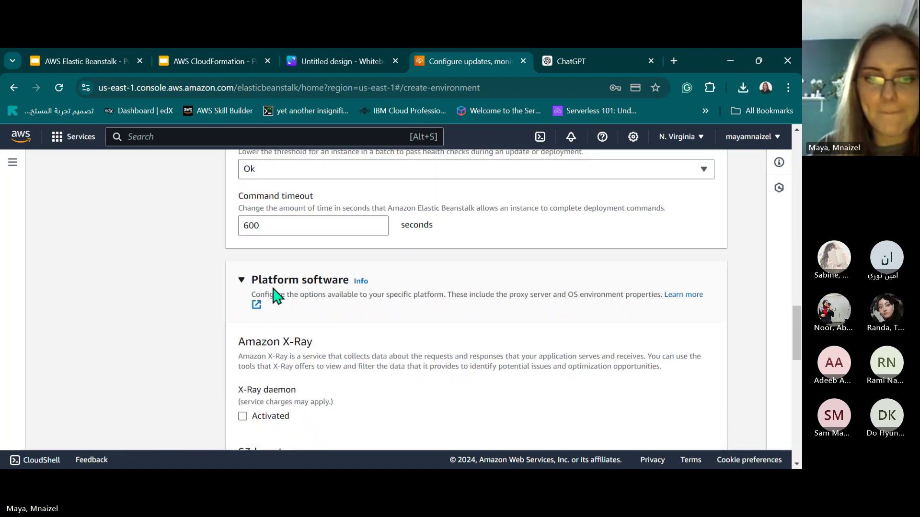
scroll(273, 298, "up", 1)
scroll(311, 308, "down", 4)
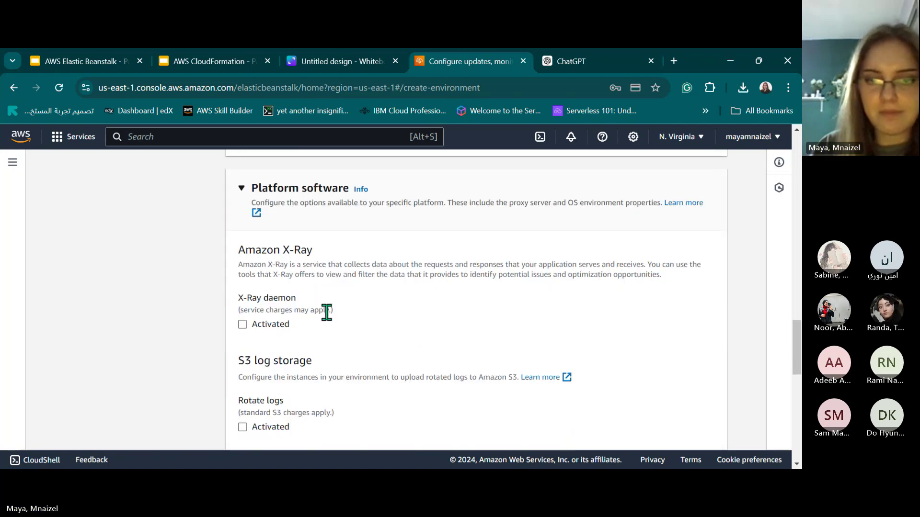
scroll(254, 325, "down", 2)
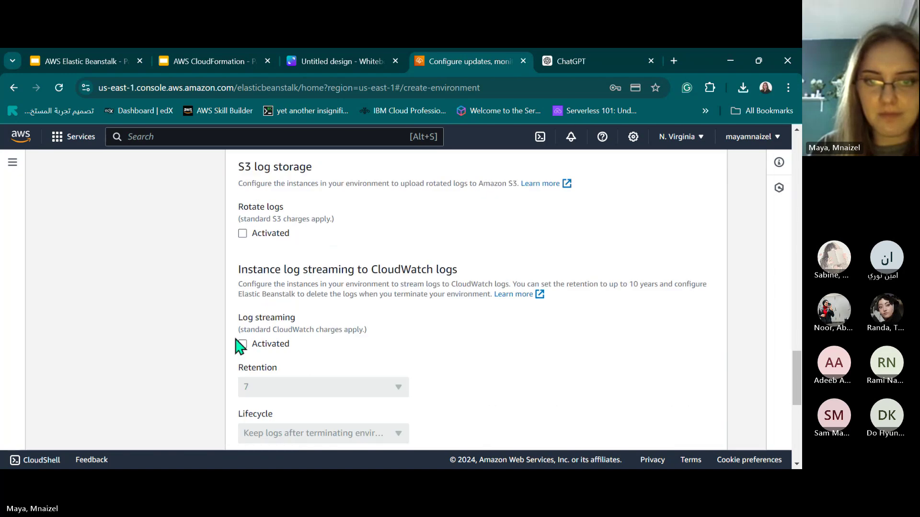
scroll(242, 278, "down", 1)
scroll(244, 320, "down", 6)
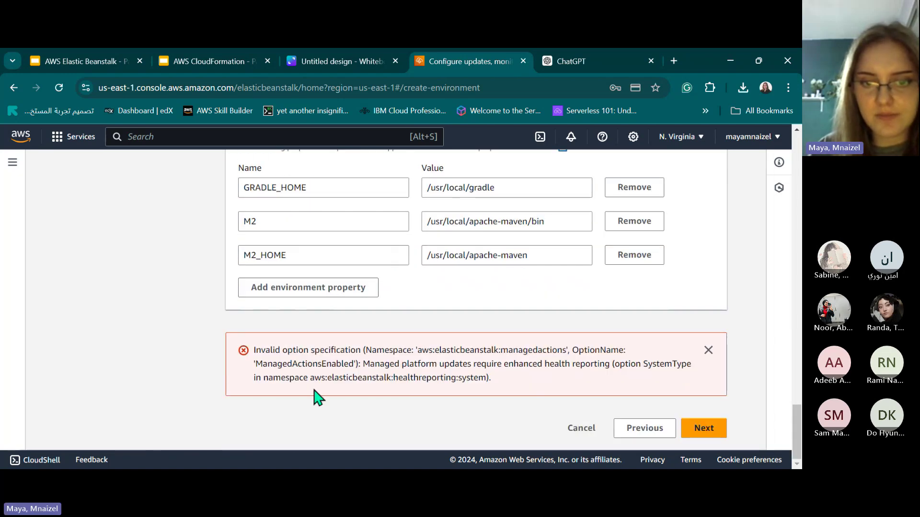
left_click_drag(265, 352, 537, 400)
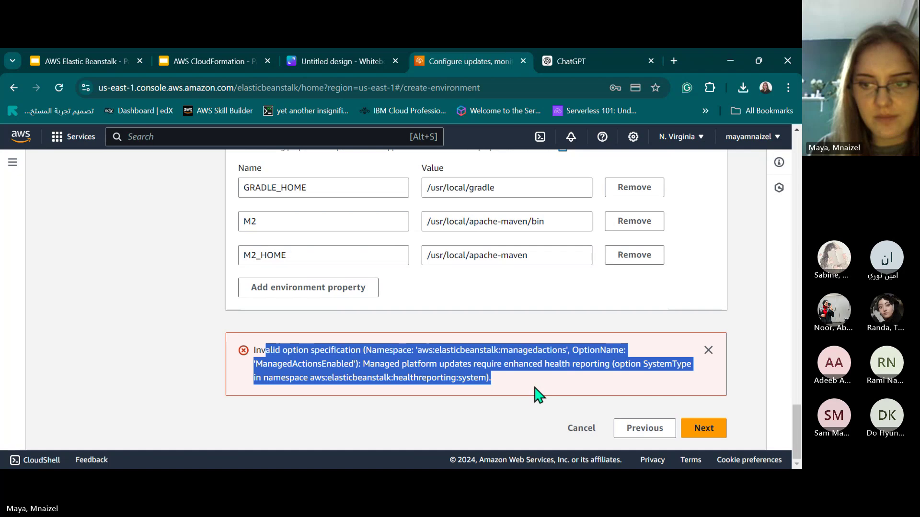
left_click(535, 388)
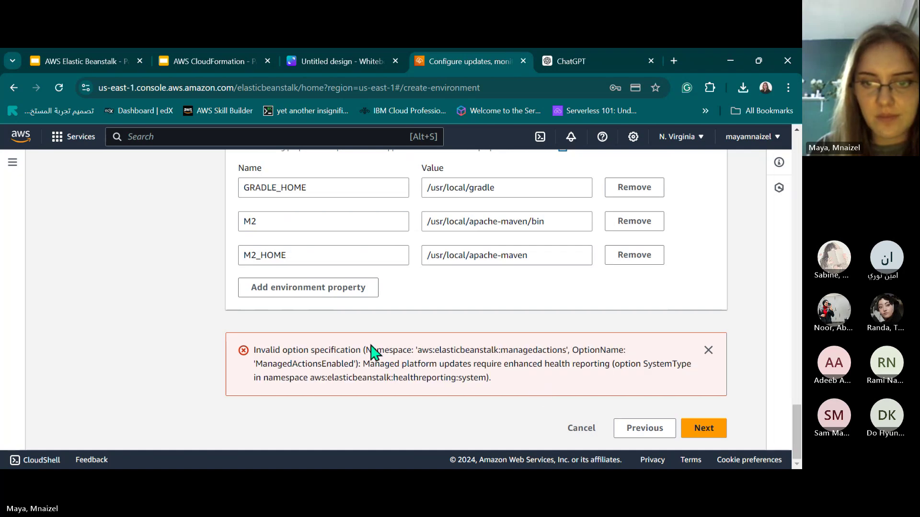
scroll(372, 352, "up", 20)
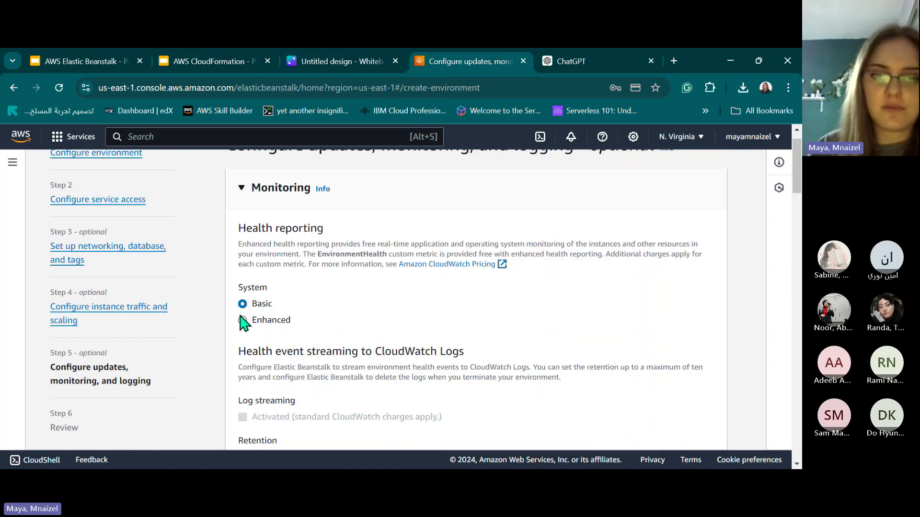
Switch to Enhanced health reporting and add CPUIowait, ApplicationRequestsTotal and CPUIdle instance metrics.
left_click(243, 320)
scroll(269, 319, "down", 2)
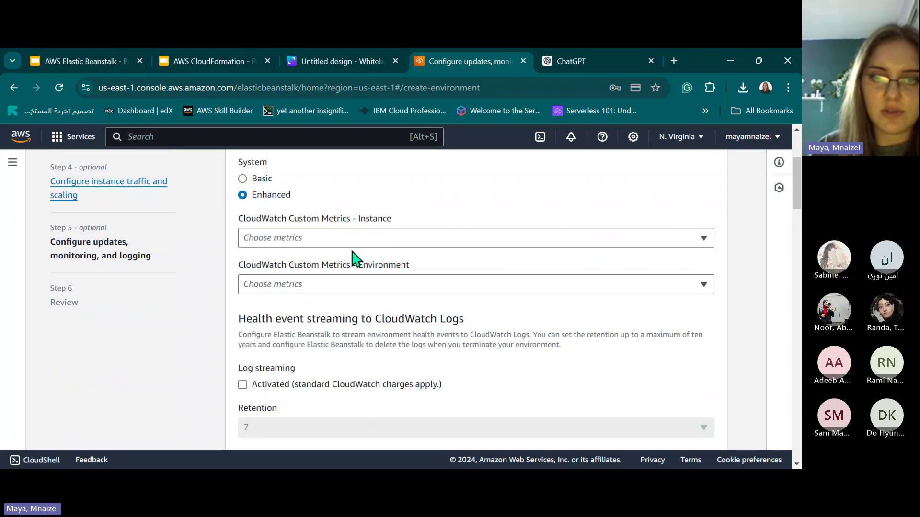
left_click(703, 238)
scroll(374, 302, "down", 1)
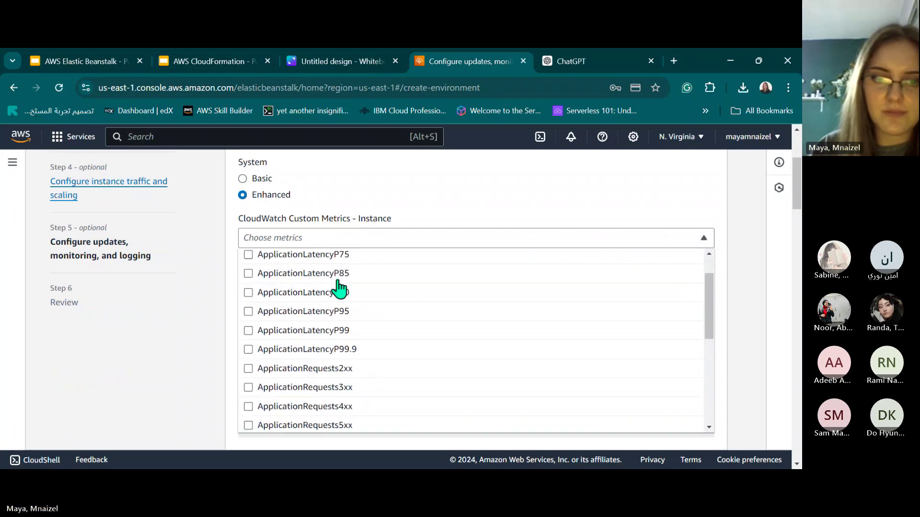
scroll(340, 289, "down", 5)
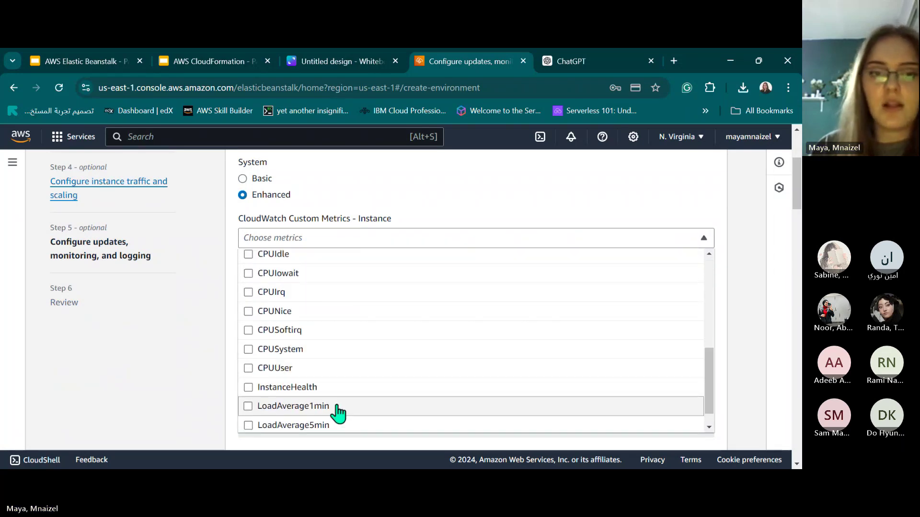
scroll(311, 376, "down", 1)
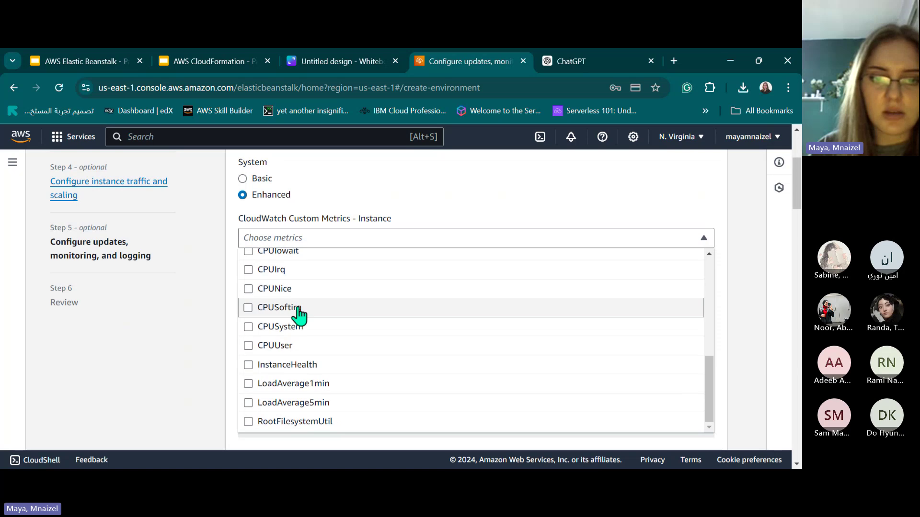
scroll(298, 314, "up", 1)
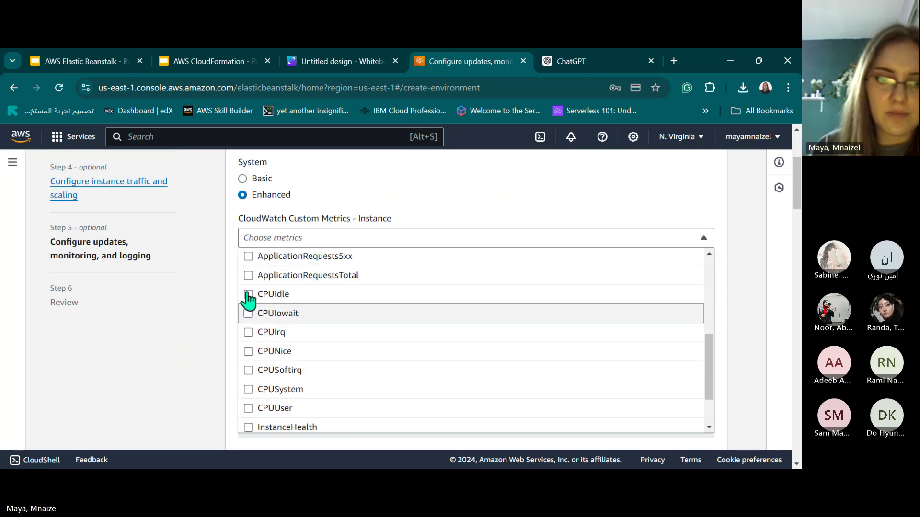
left_click(248, 309)
left_click(248, 276)
left_click(248, 295)
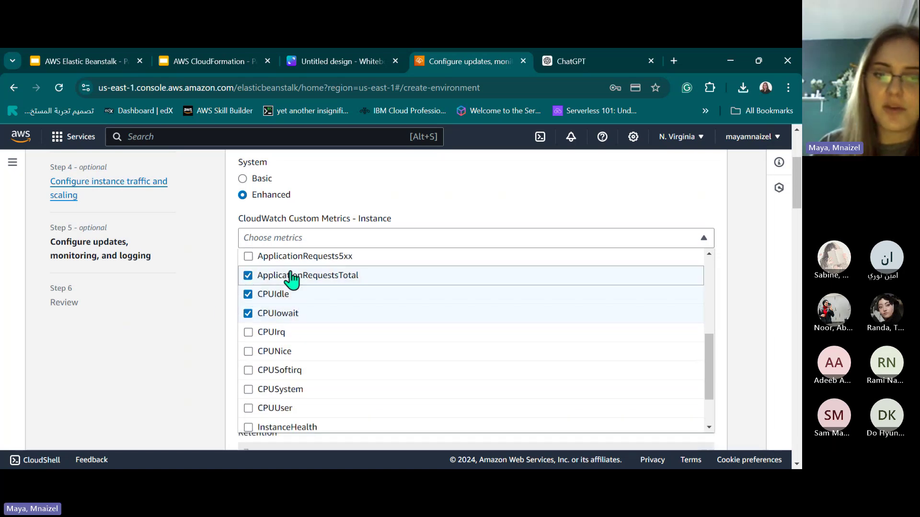
left_click(206, 322)
Add InstancesOk, InstancesNoData and InstancesInfo as environment custom metrics.
left_click(303, 309)
scroll(307, 249, "down", 5)
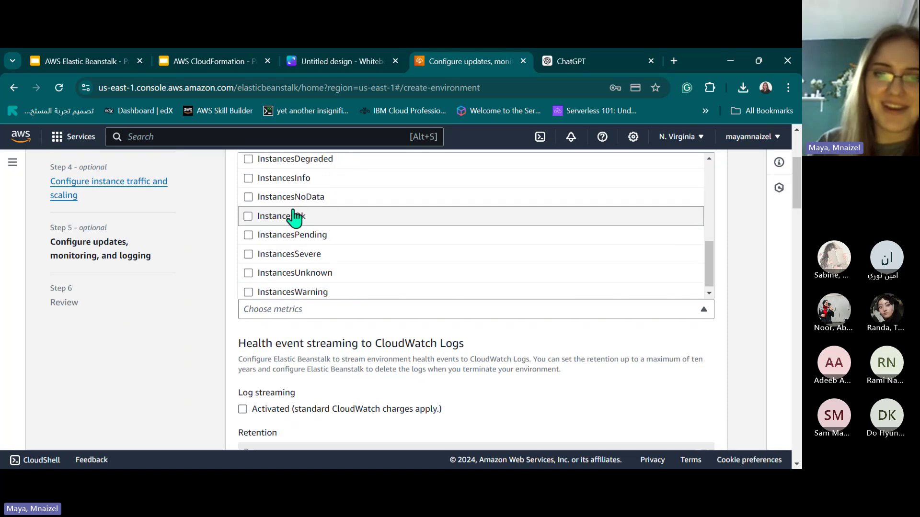
left_click(256, 211)
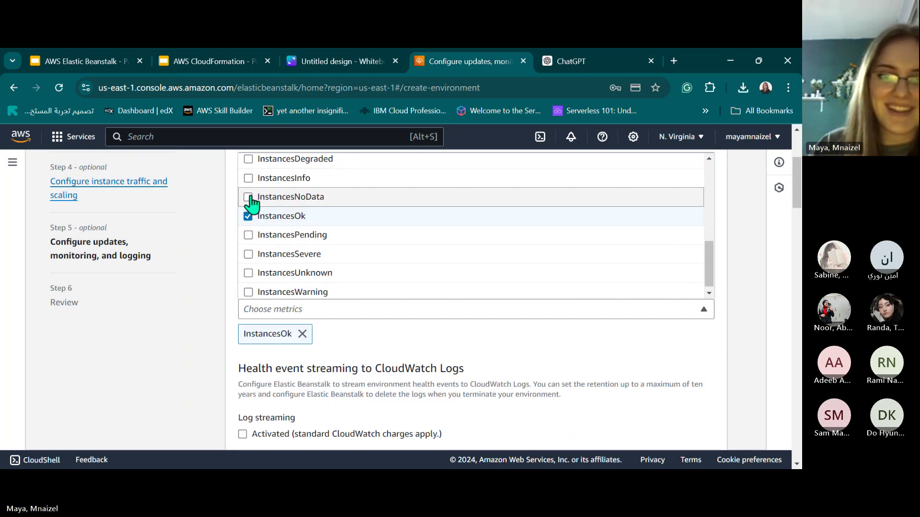
left_click(247, 197)
left_click(249, 178)
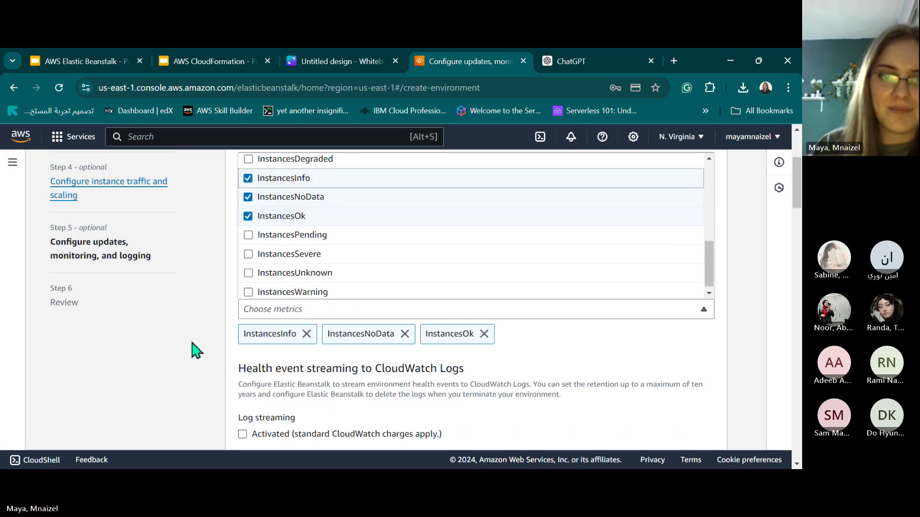
left_click(195, 348)
scroll(318, 308, "down", 20)
Advance to the Review page and look over the environment configuration.
scroll(679, 431, "down", 8)
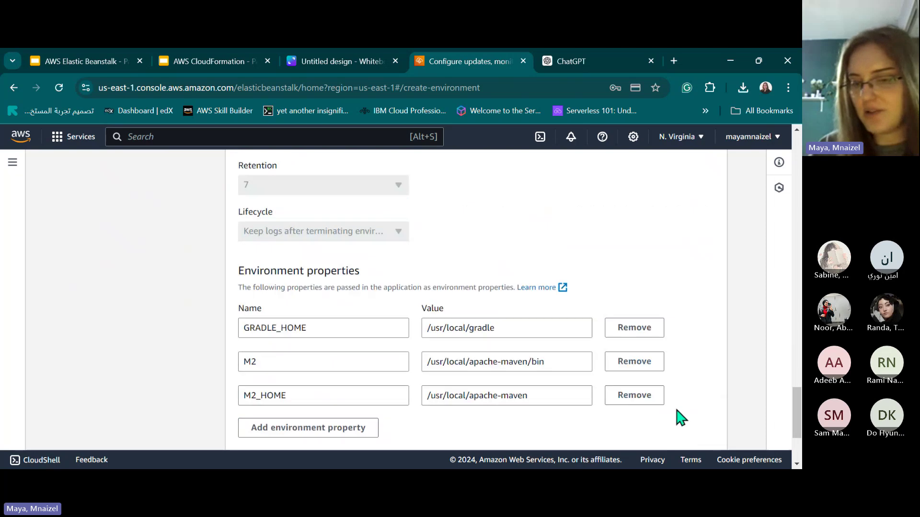
left_click(704, 428)
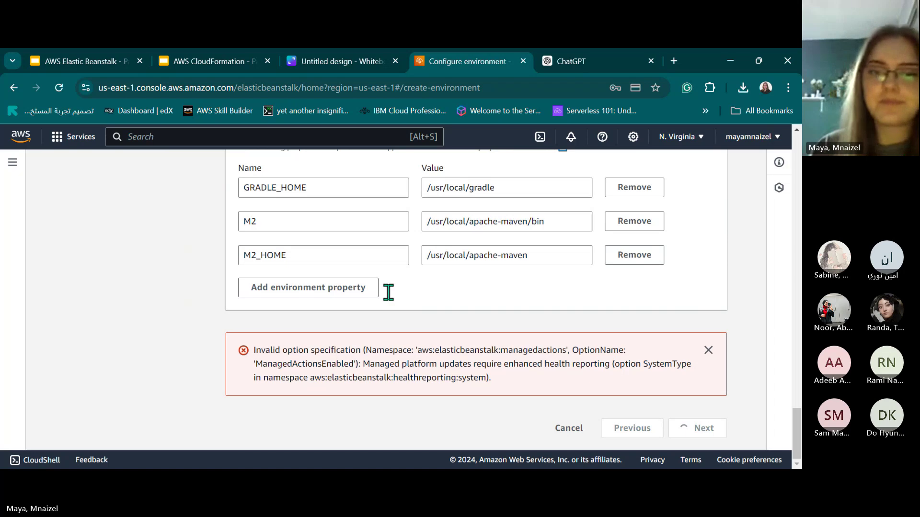
scroll(268, 297, "down", 5)
scroll(273, 260, "up", 5)
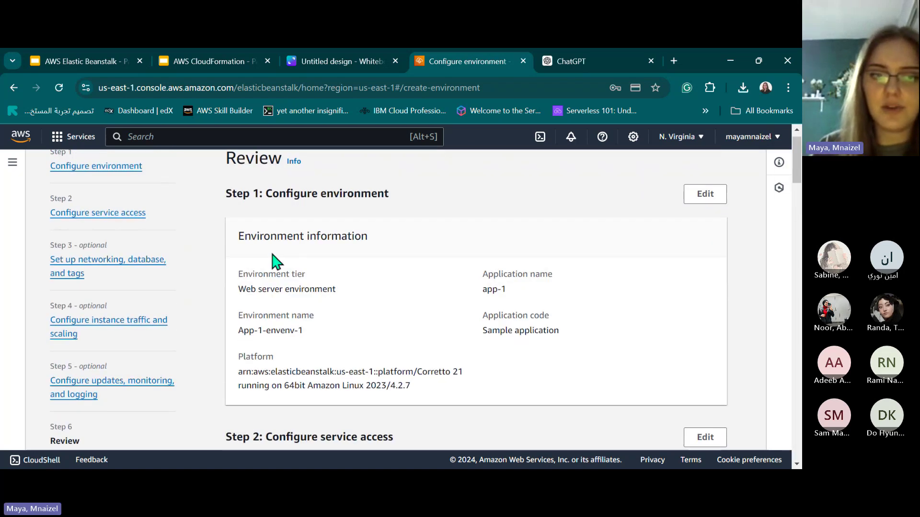
scroll(538, 388, "down", 20)
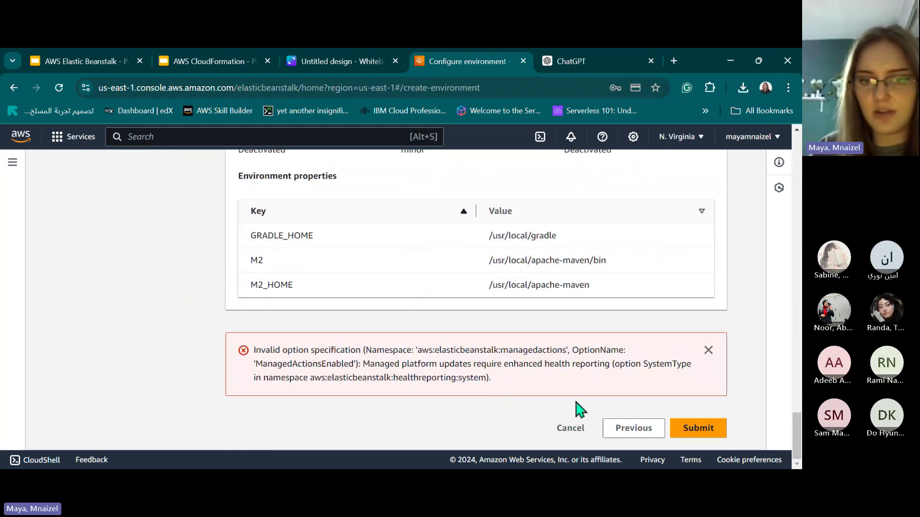
left_click_drag(267, 351, 555, 390)
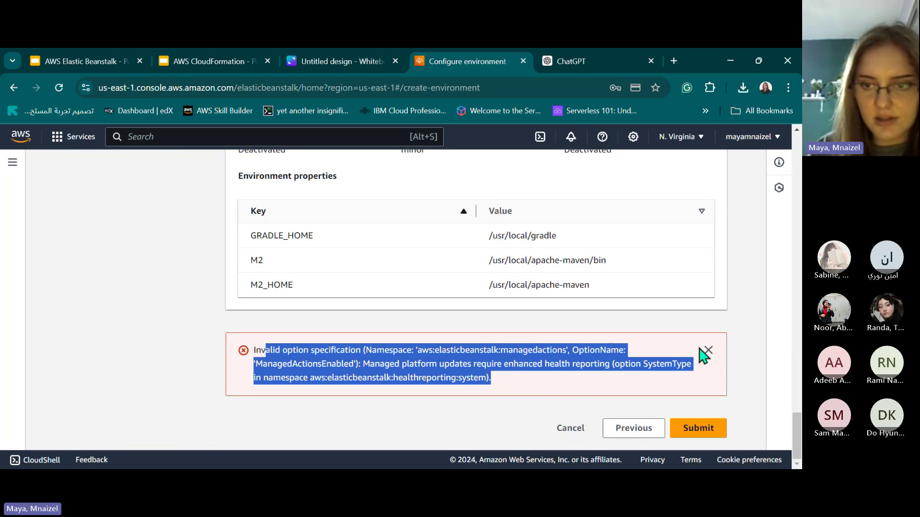
scroll(431, 363, "up", 10)
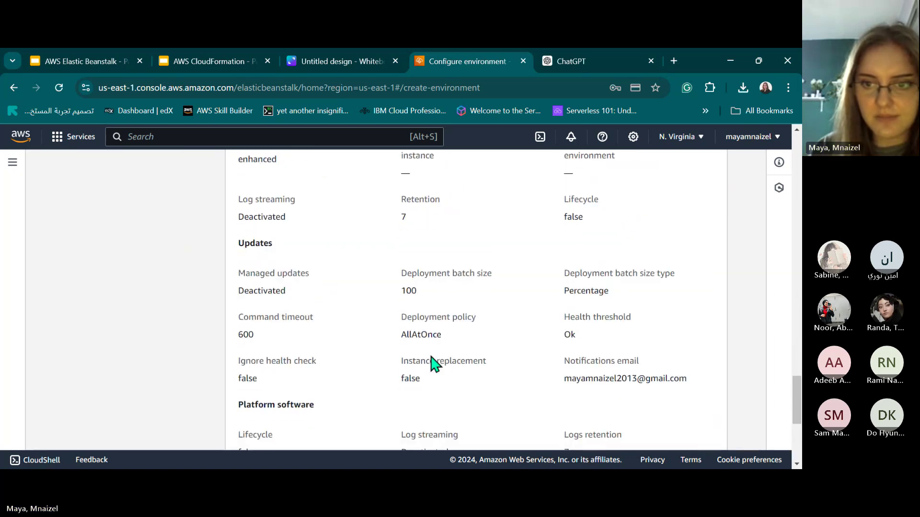
scroll(433, 363, "up", 5)
scroll(196, 364, "up", 2)
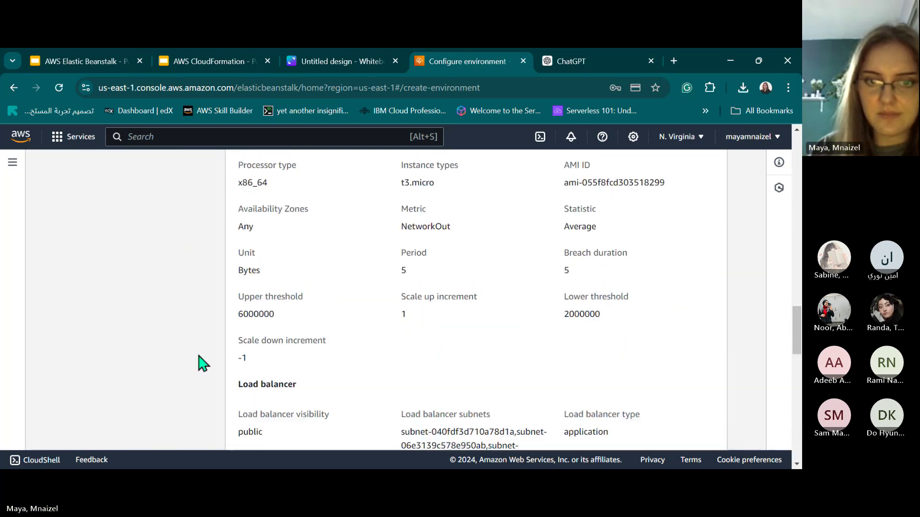
double_click(241, 364)
scroll(314, 339, "up", 3)
scroll(464, 378, "down", 15)
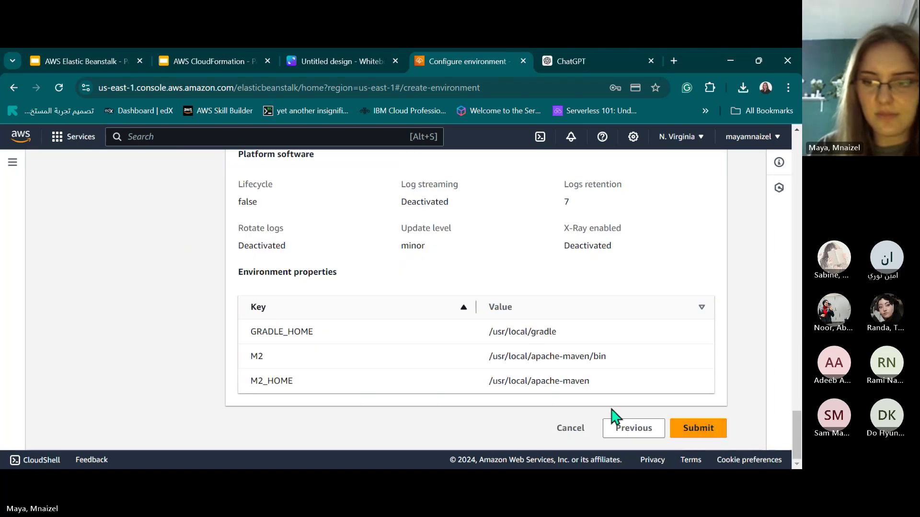
Submit to launch App-1-envenv-1, then return to the AWS Elastic Beanstalk - Part 10 slides.
key("Return")
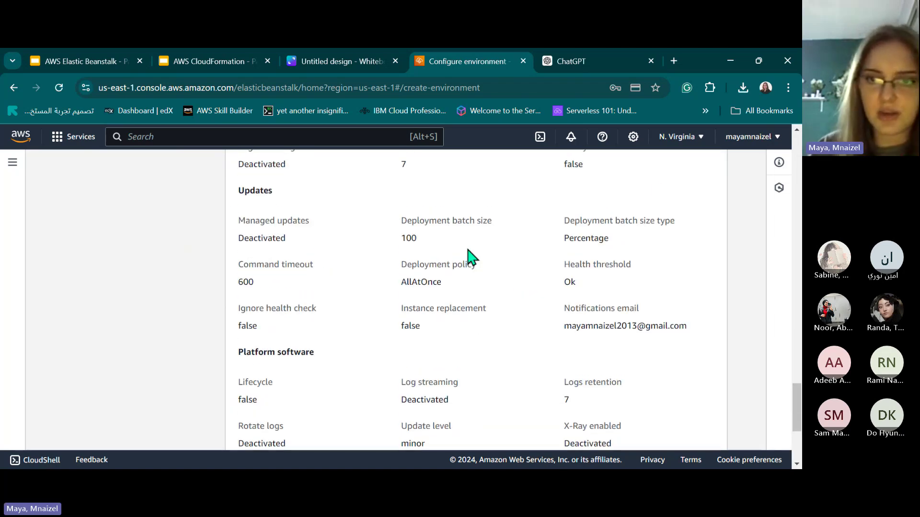
scroll(435, 234, "down", 2)
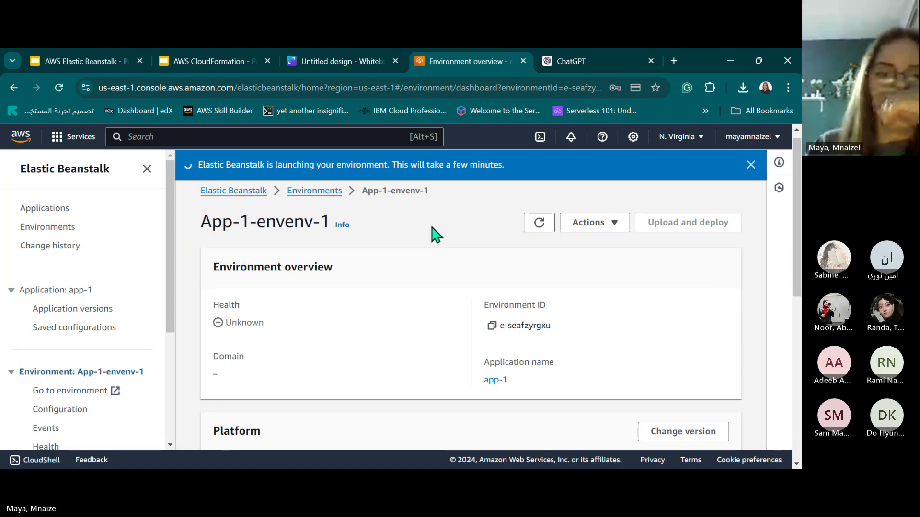
scroll(435, 234, "down", 5)
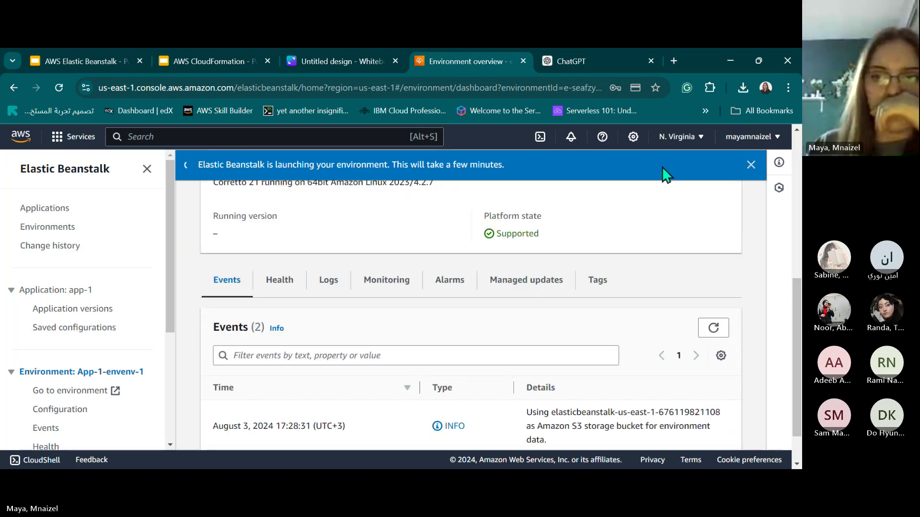
left_click(751, 165)
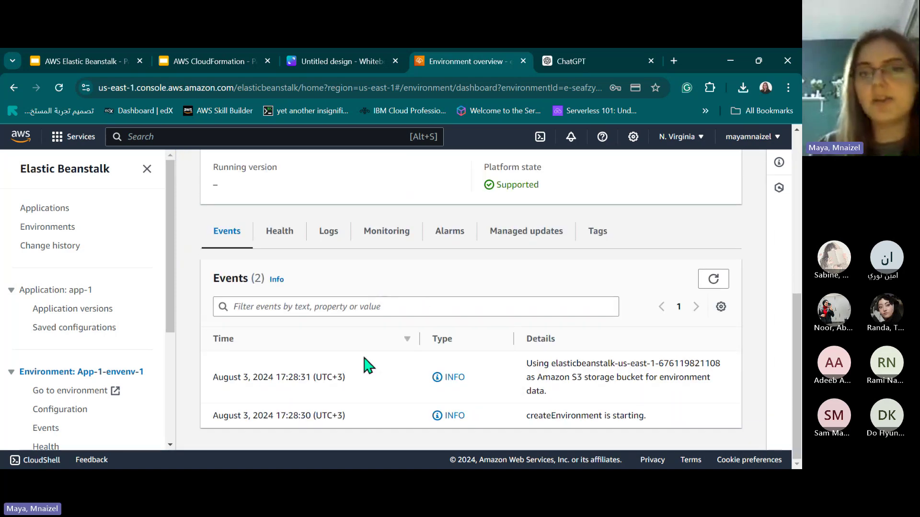
scroll(412, 243, "up", 7)
scroll(342, 284, "down", 3)
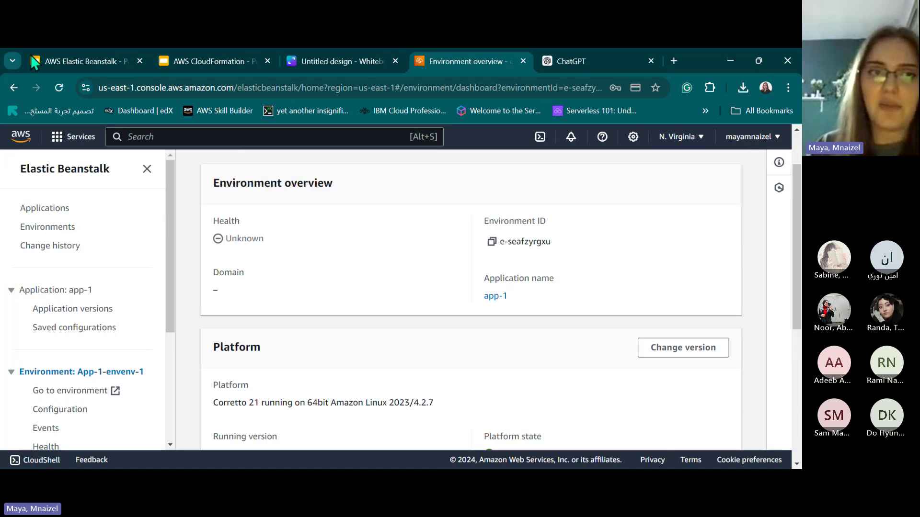
left_click(78, 68)
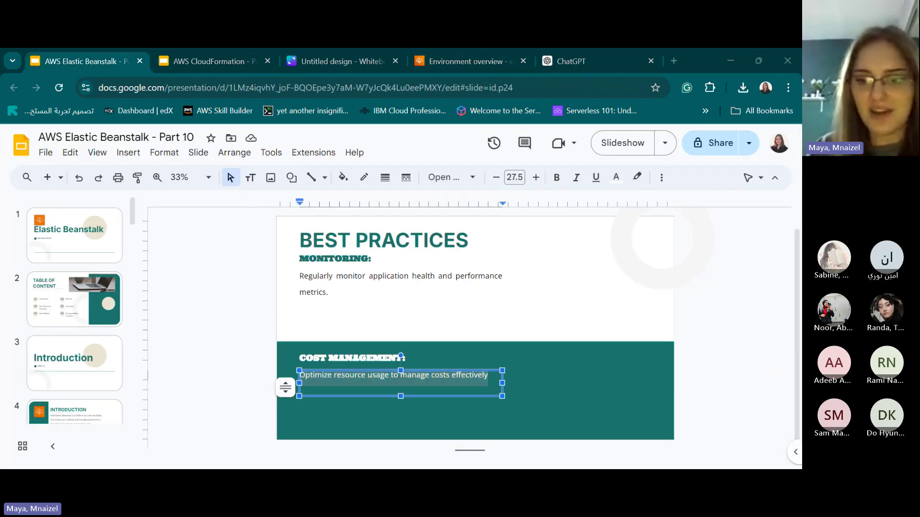